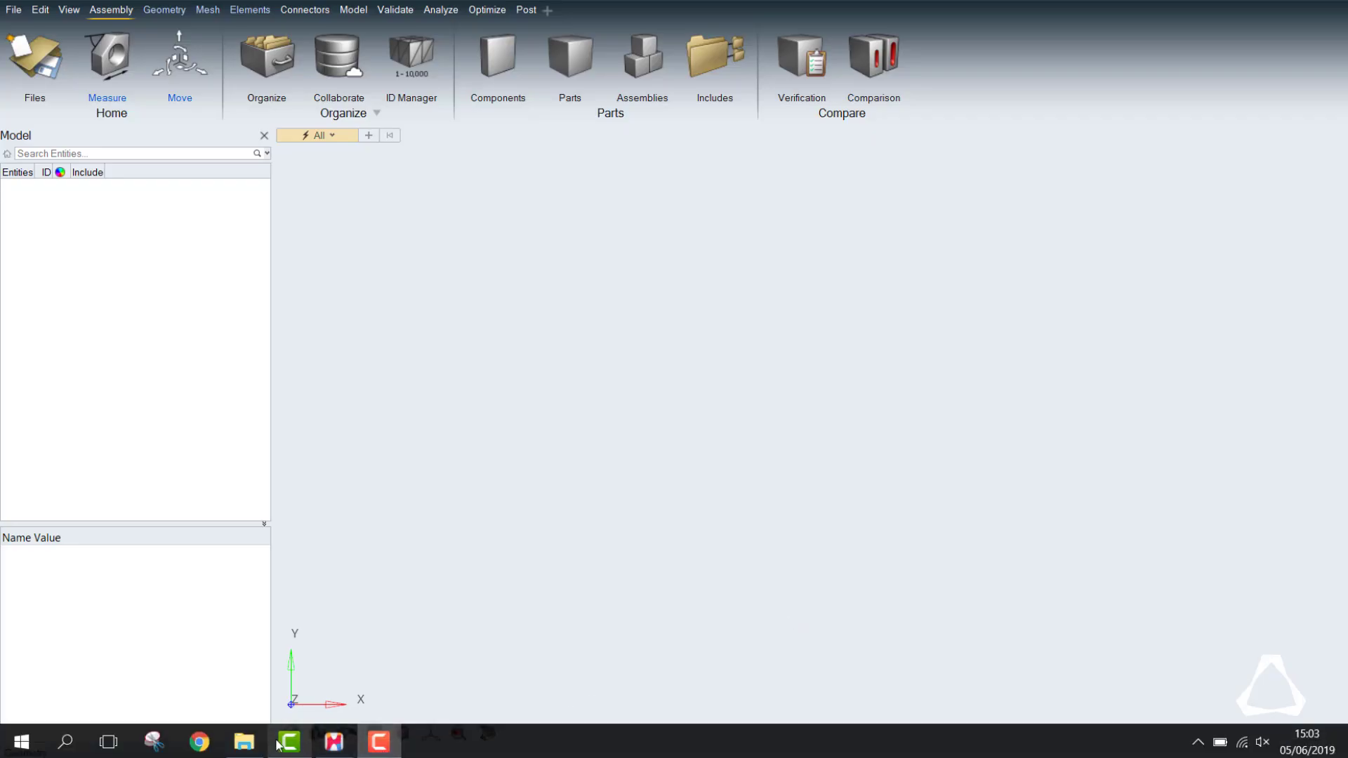
- Open Rib.hm from the Models folder of Roadshow_2019 and change the solver interface to NastranMSC
click(244, 741)
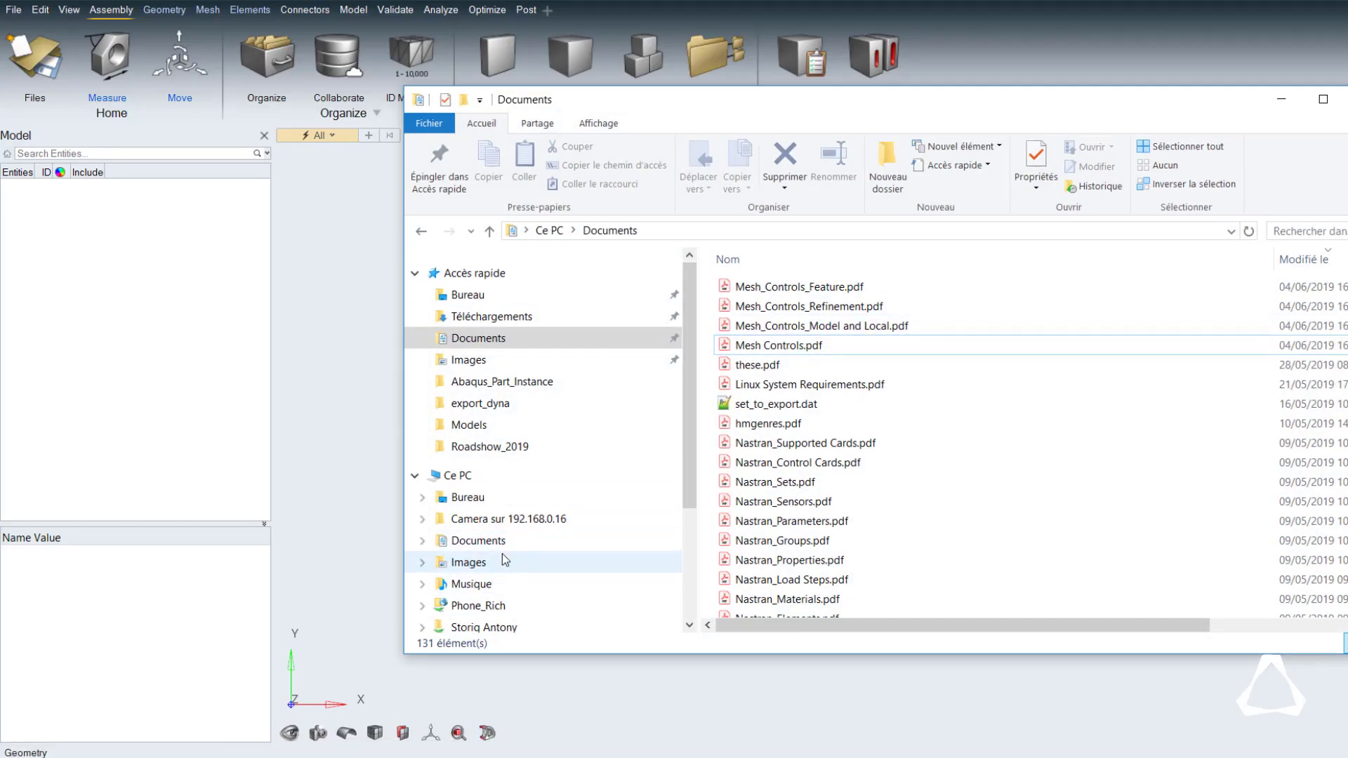
click(505, 446)
double_click(754, 305)
click(758, 313)
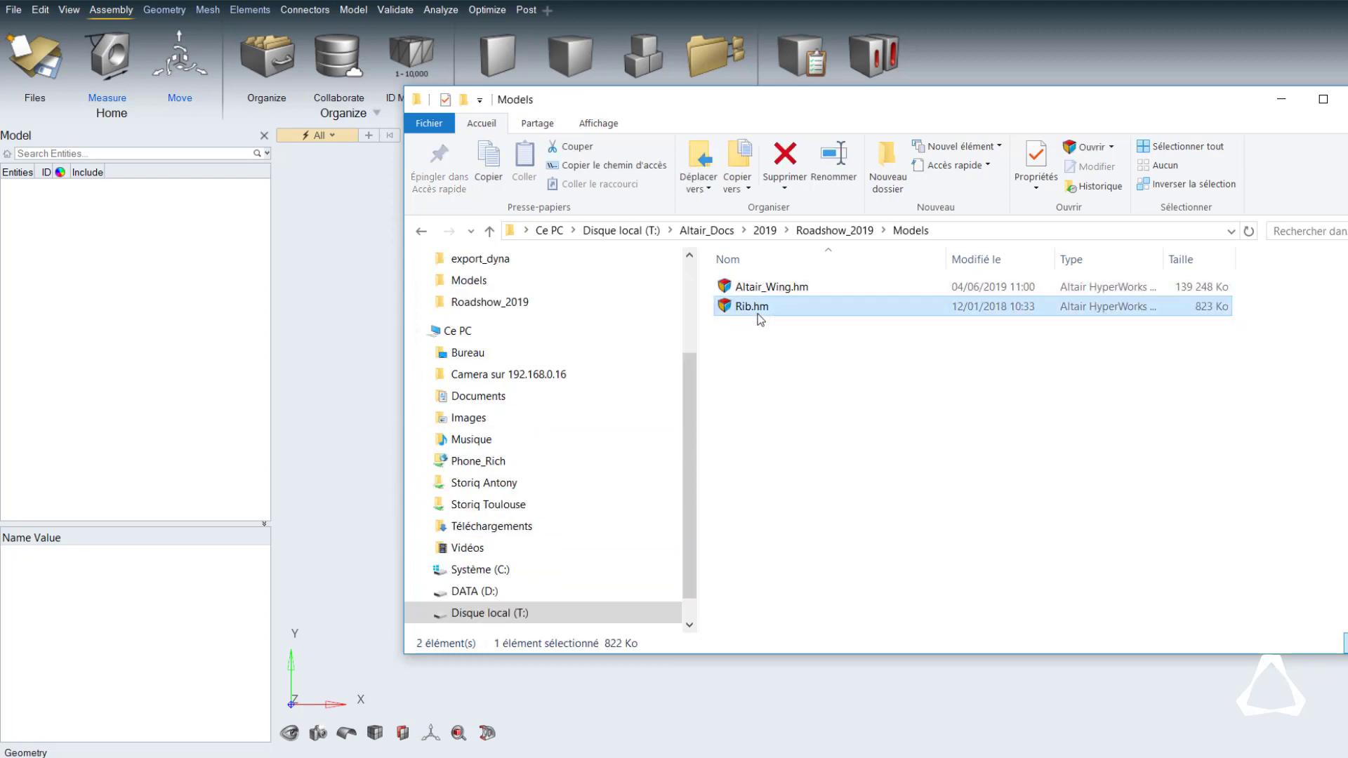
drag(829, 107, 1145, 111)
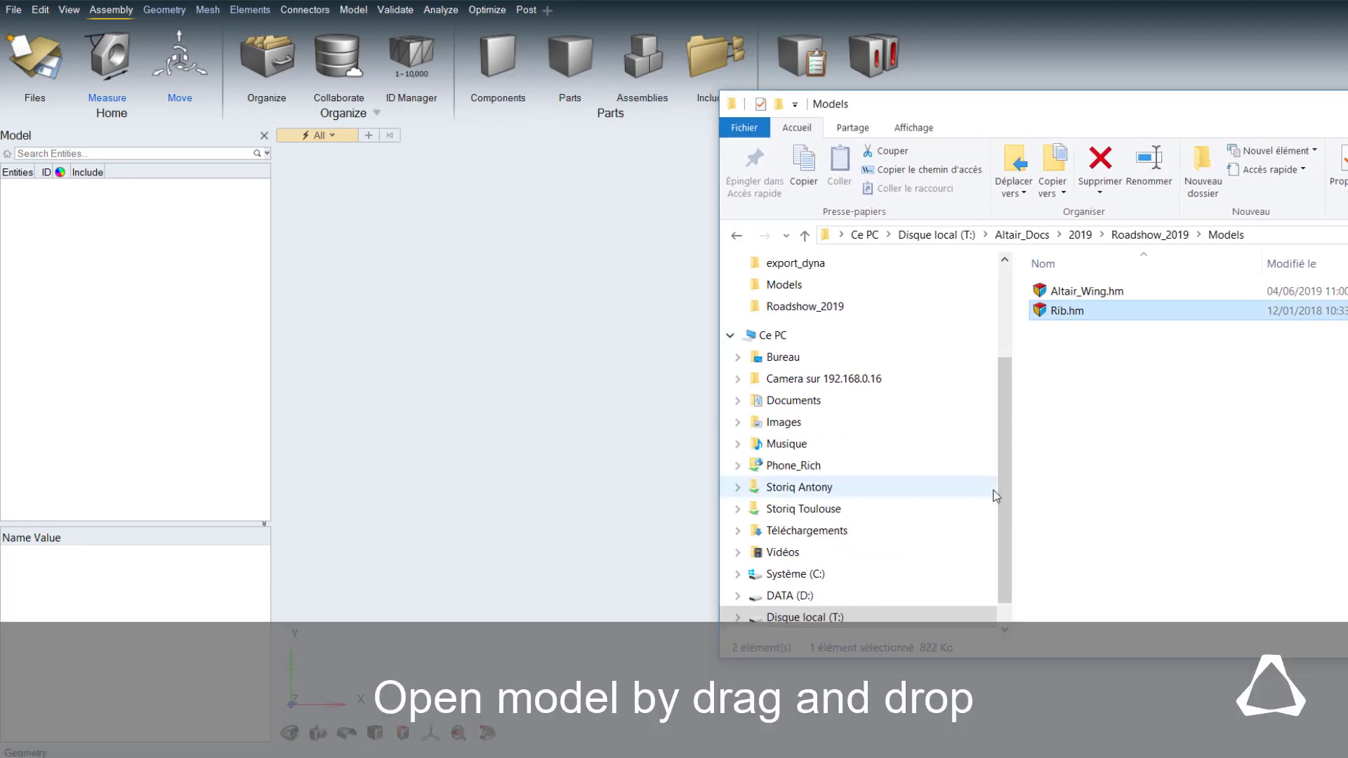
drag(1067, 311, 589, 596)
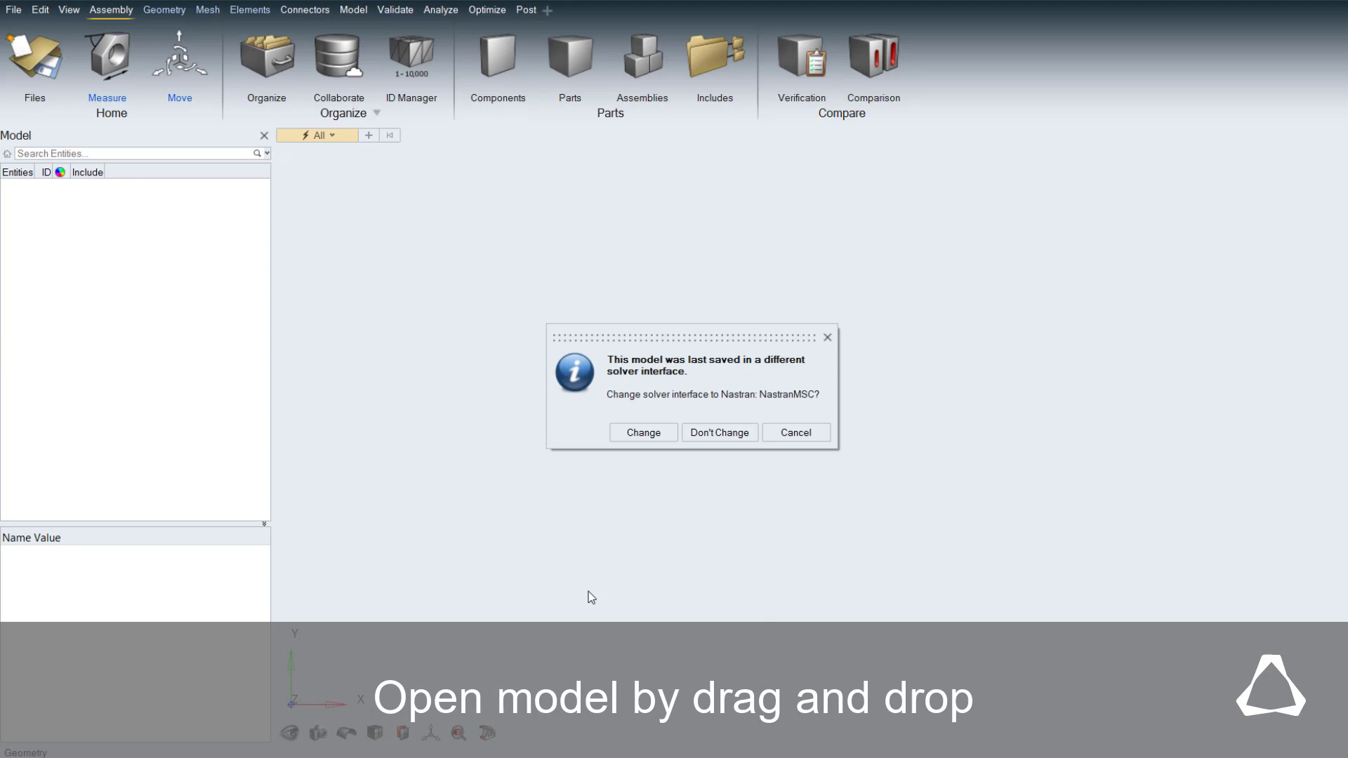
click(643, 432)
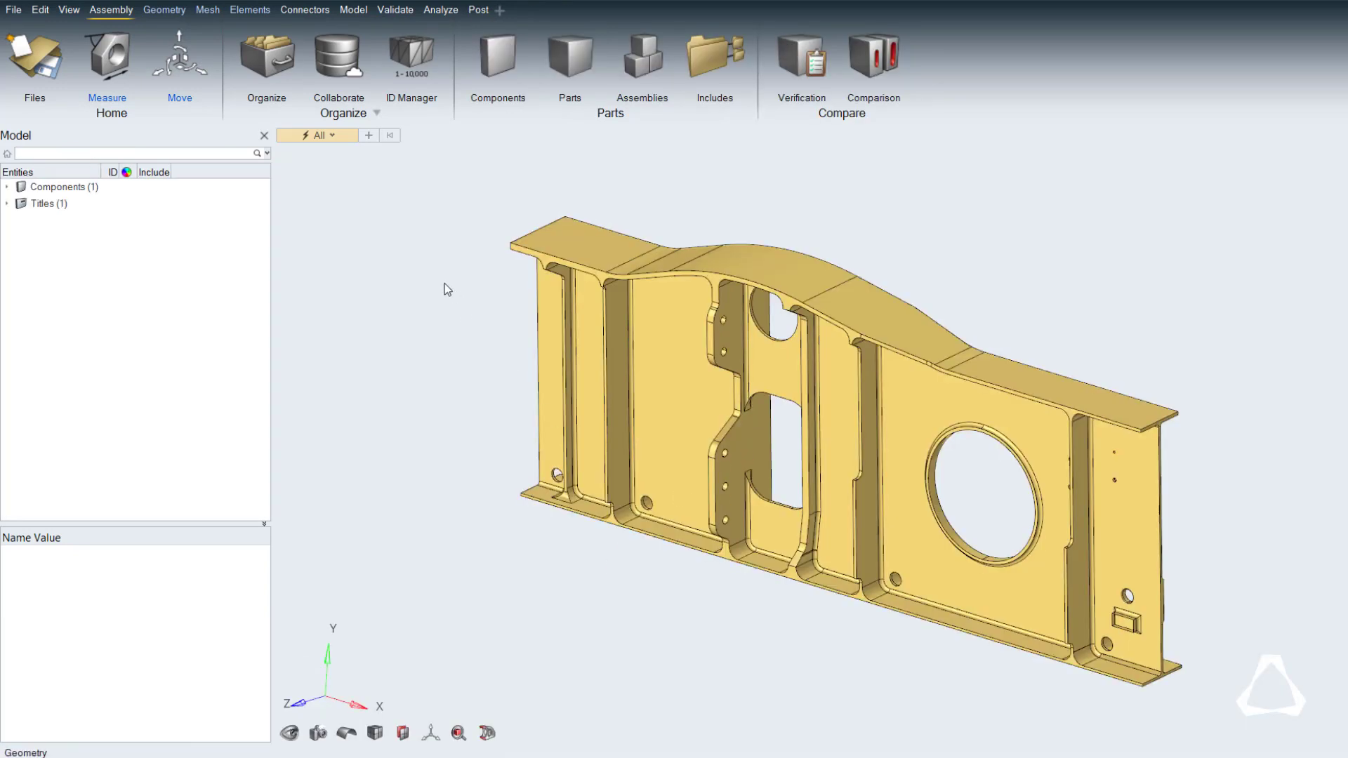
- Find the surface and solid holes with a maximum diameter of 4.5 using the hole defeaturing tool
click(169, 9)
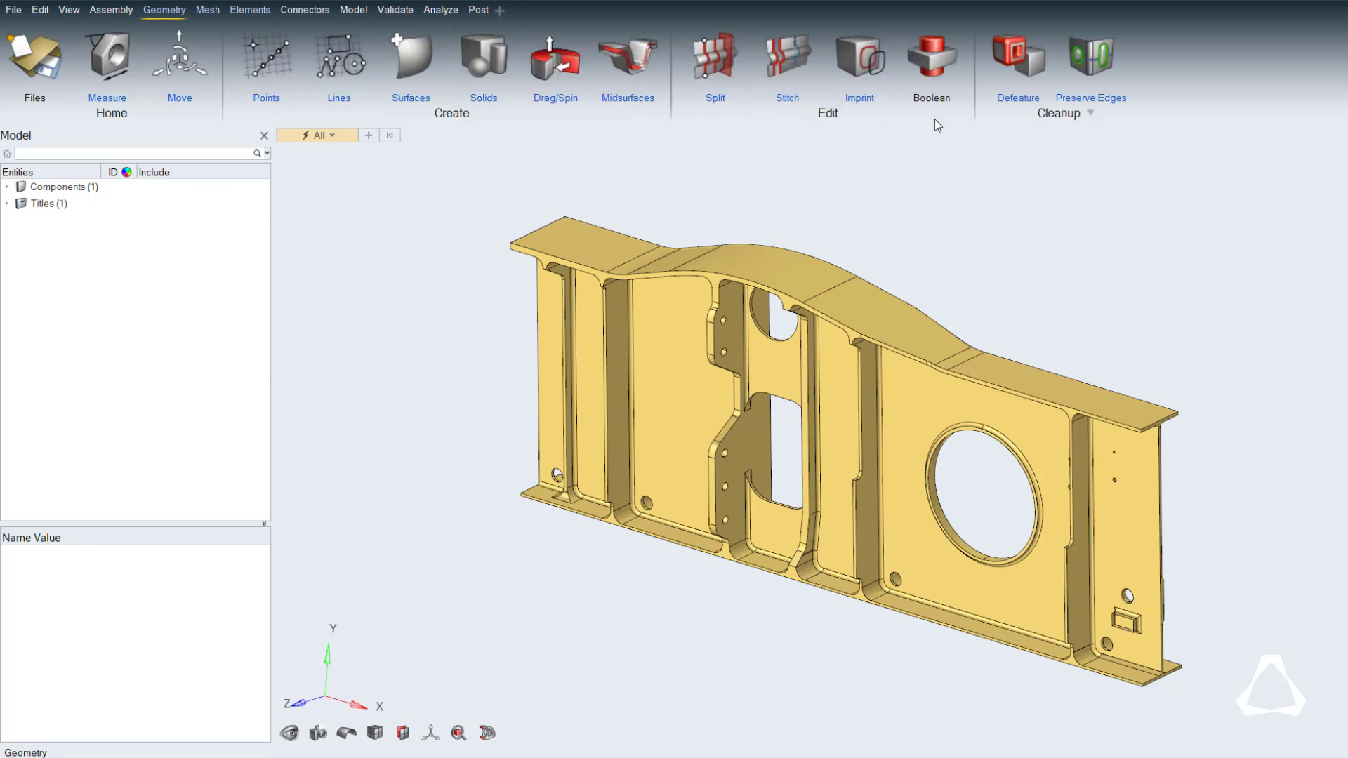
click(1021, 67)
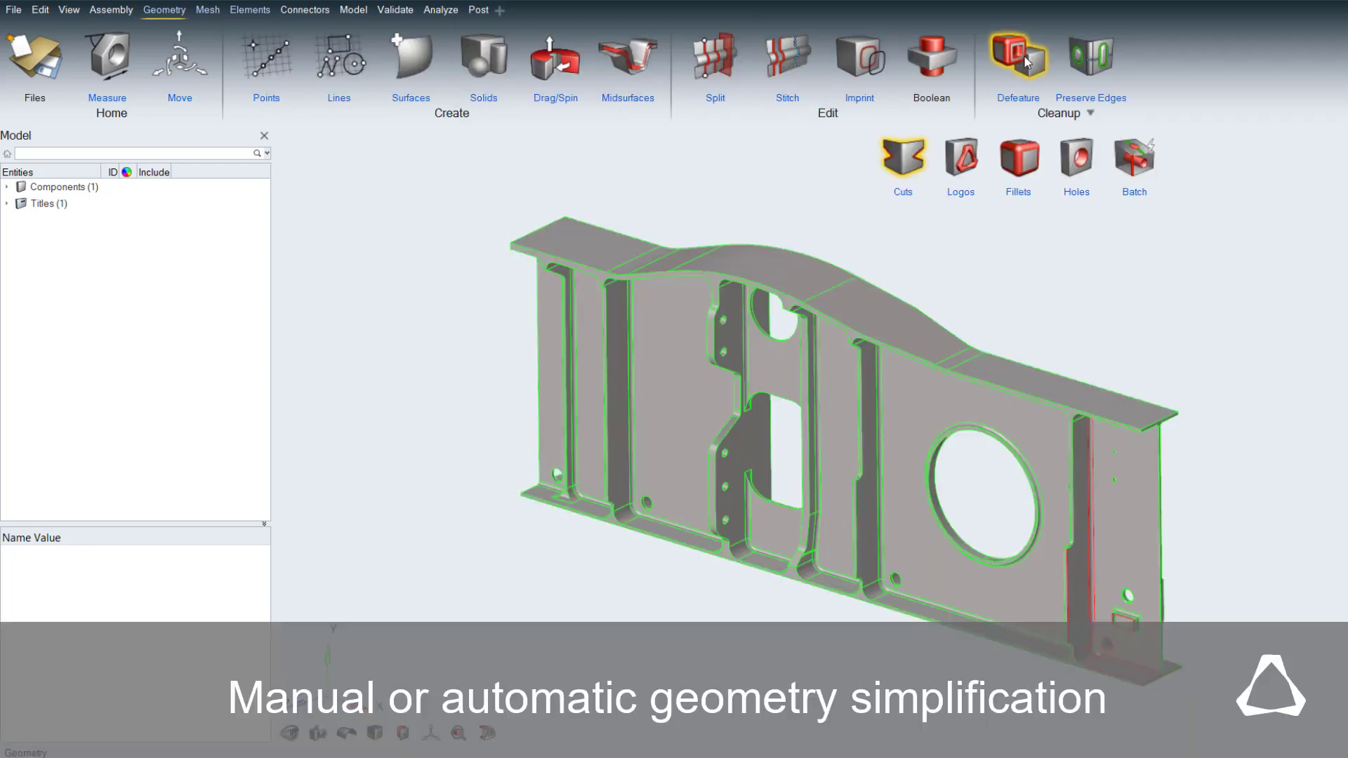
click(1079, 166)
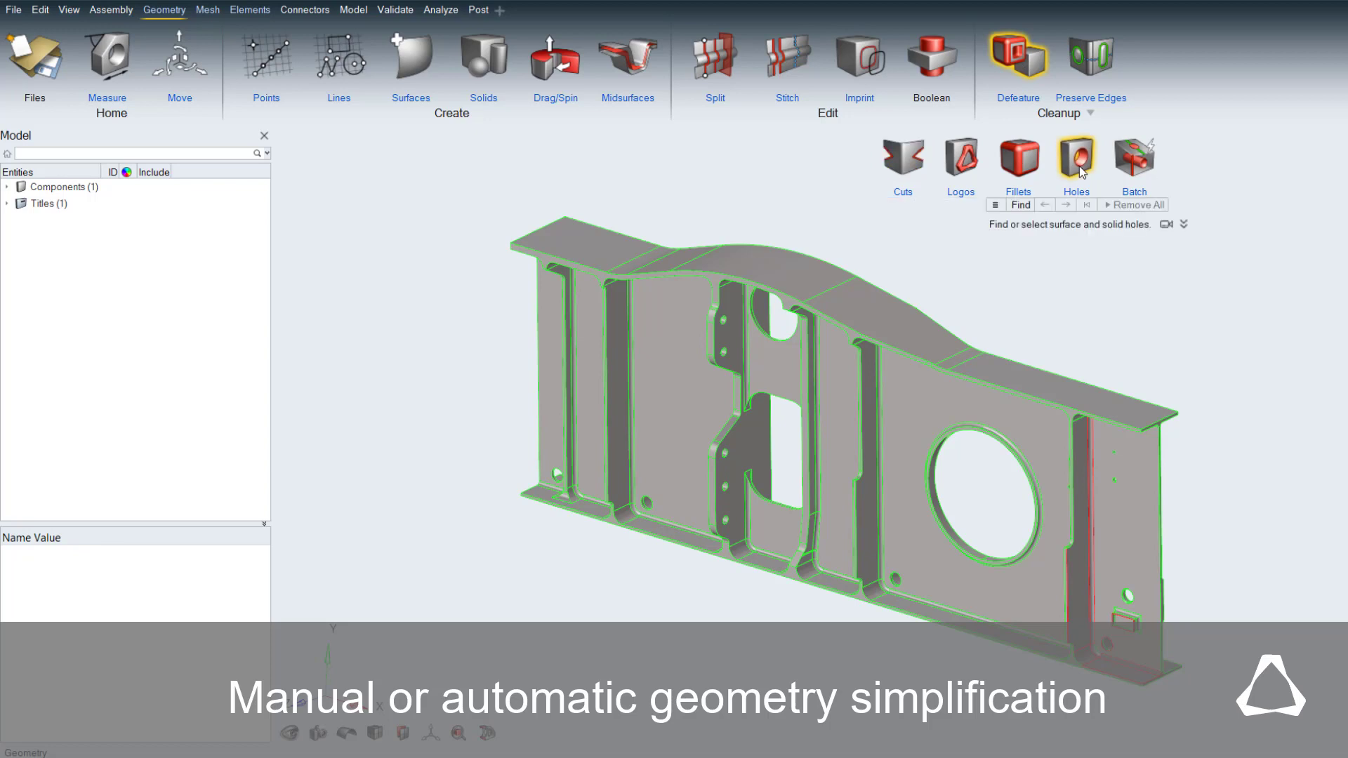
click(994, 205)
click(1019, 269)
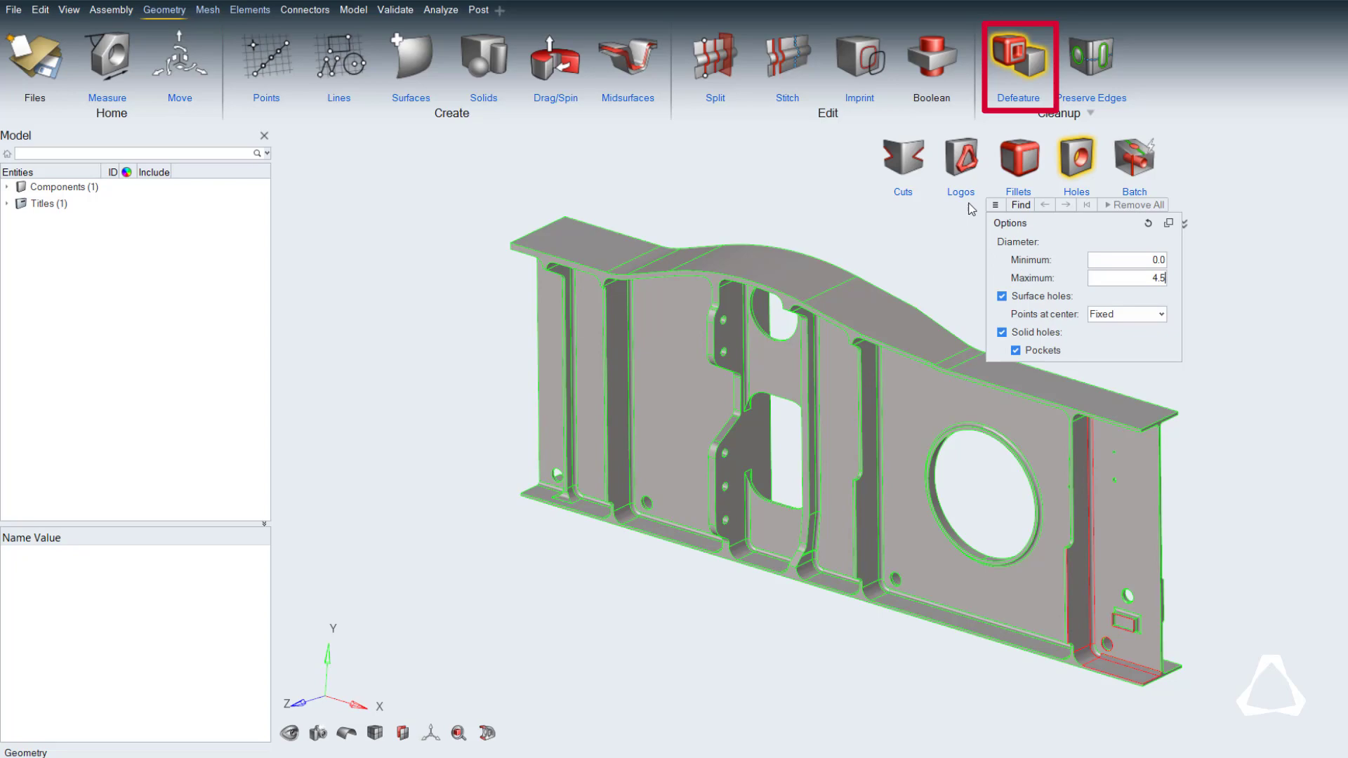
click(1021, 205)
- Step through the found holes, remove individual ones, and remove all the remaining ones
click(1065, 206)
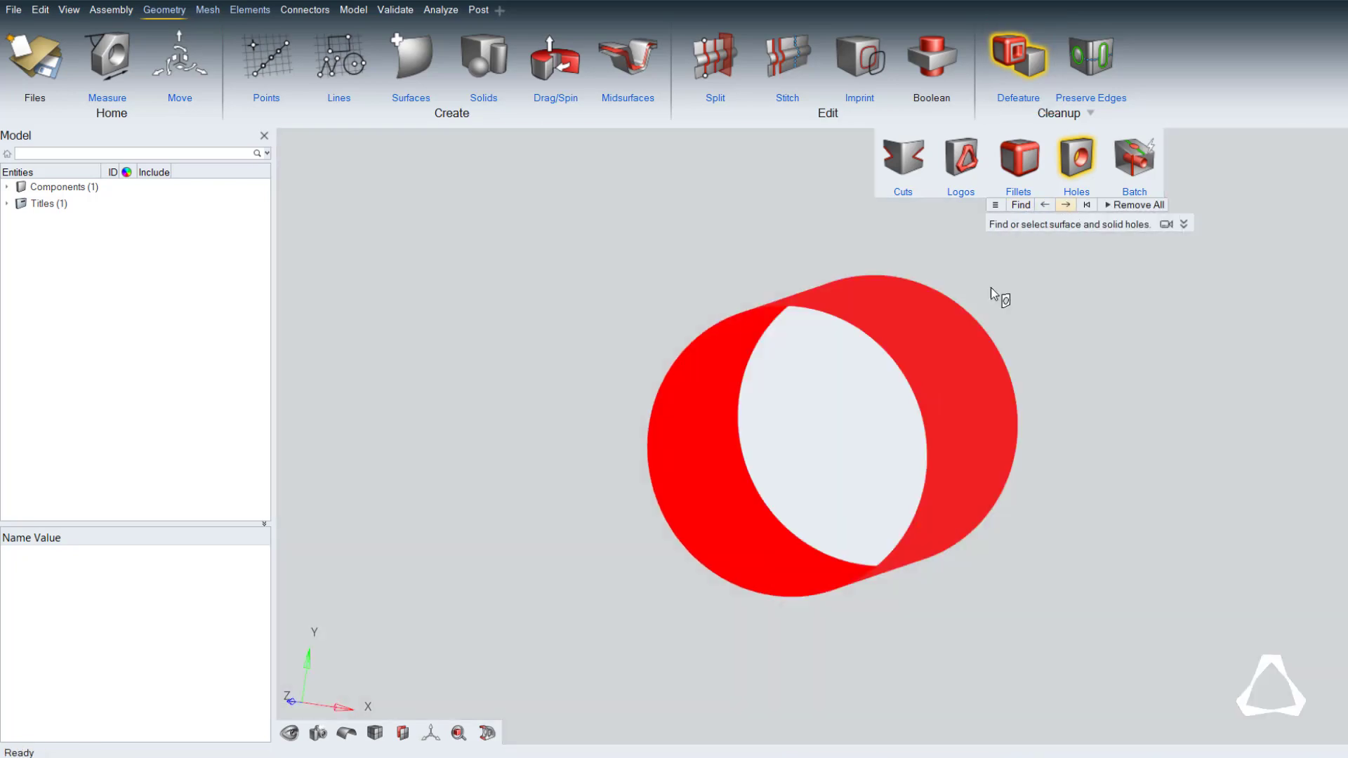
click(719, 415)
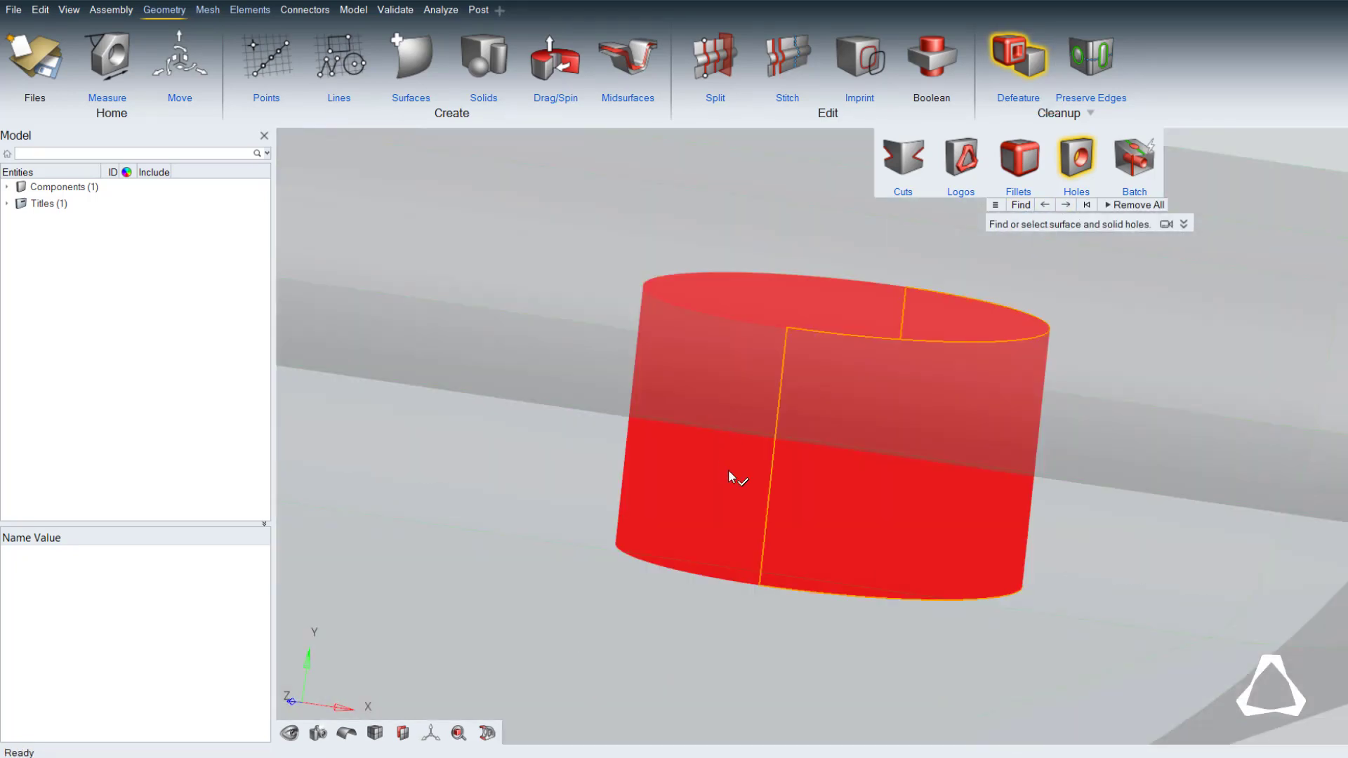
click(728, 472)
click(1123, 205)
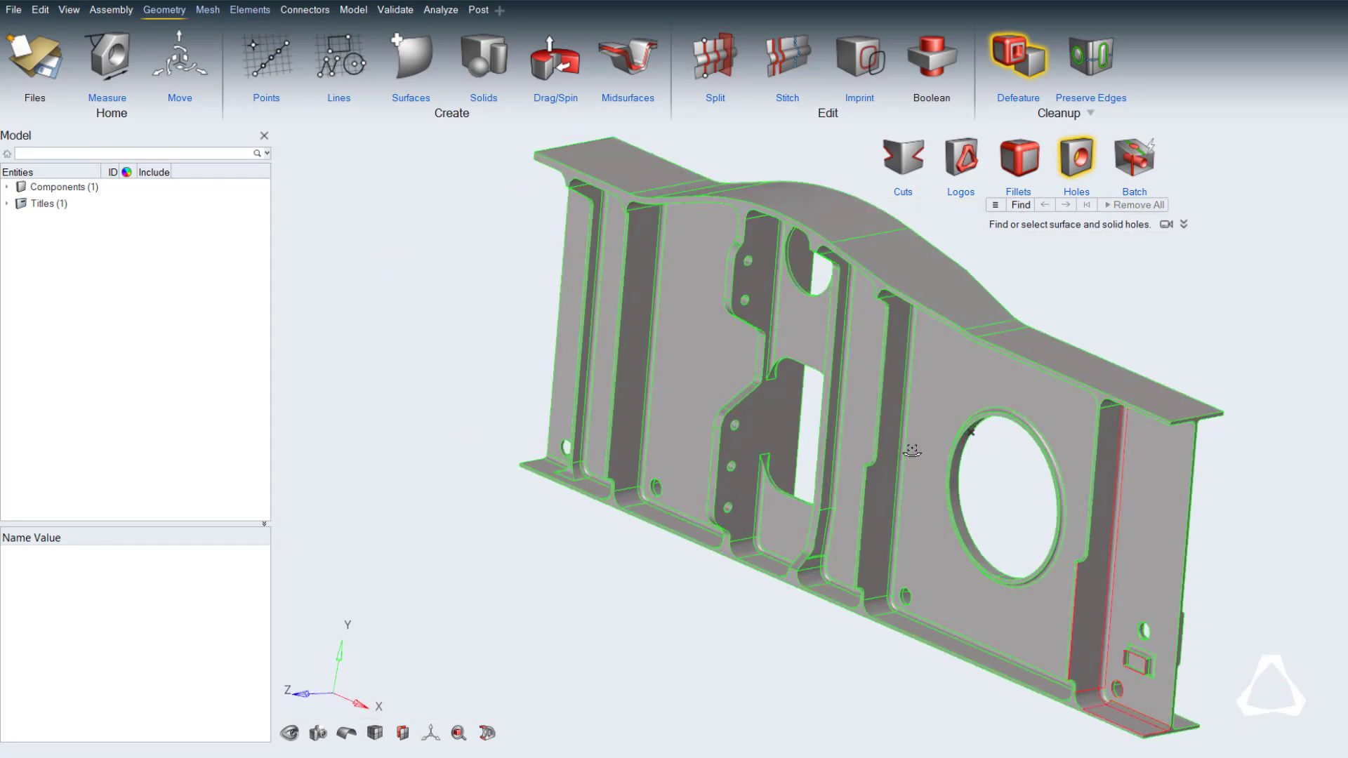
- Extract the midsurface automatically from all displayed surfaces and hide the beam component
middle_drag(912, 450, 912, 451)
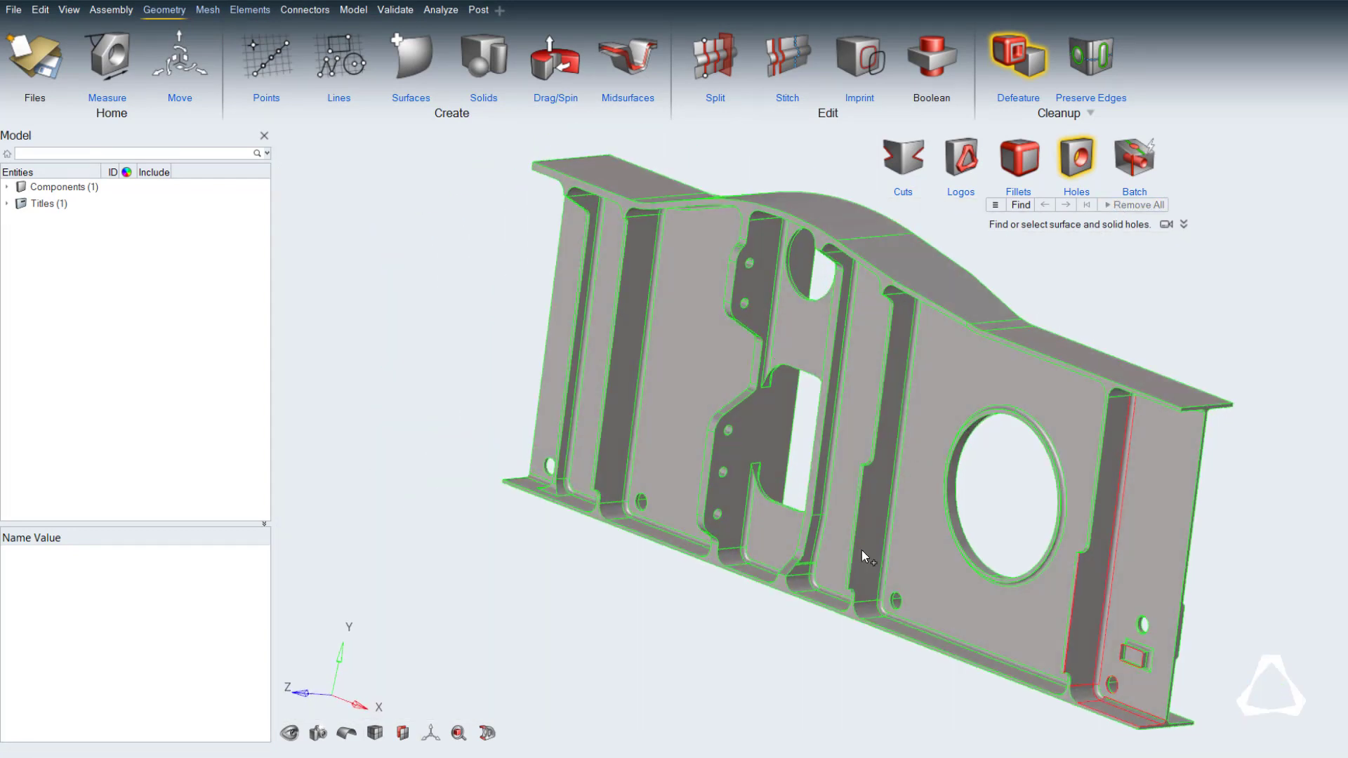
middle_drag(868, 674, 963, 710)
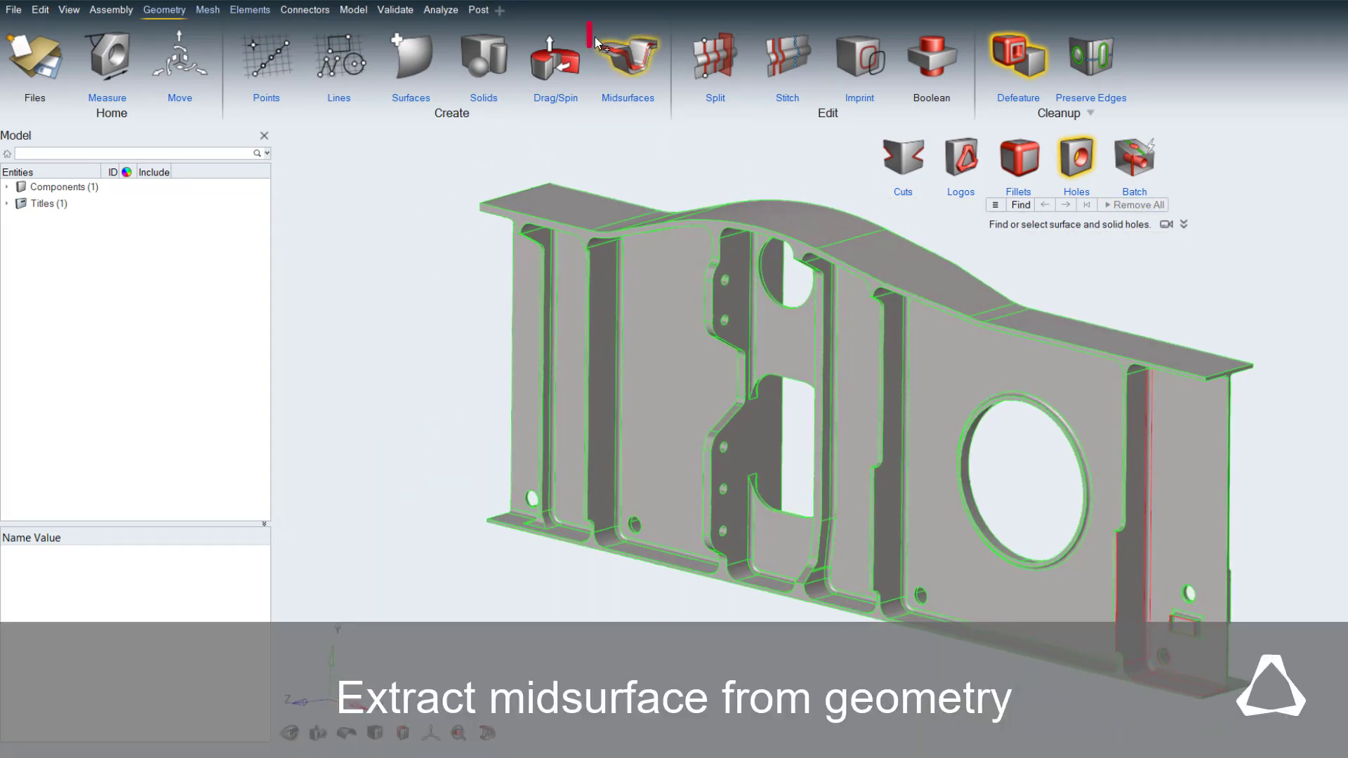
click(631, 57)
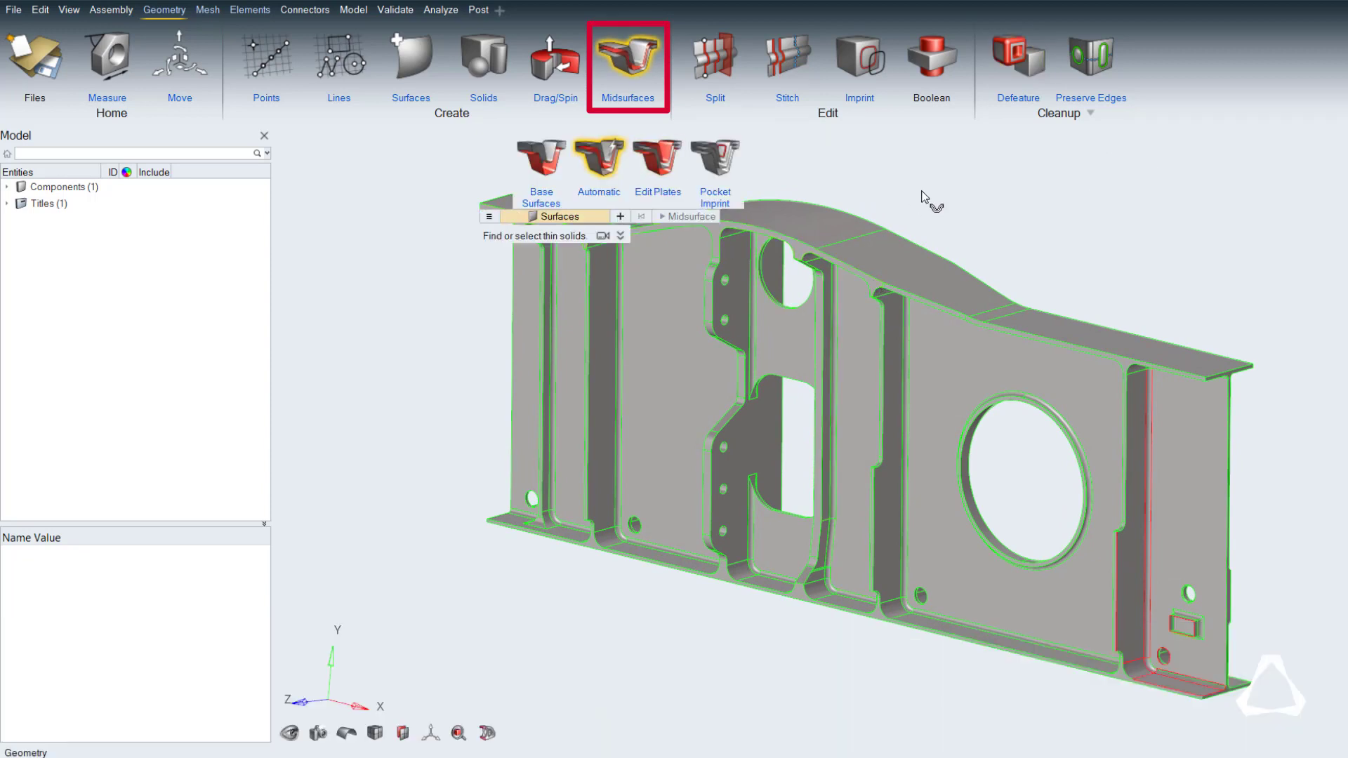
key(ctrl+a)
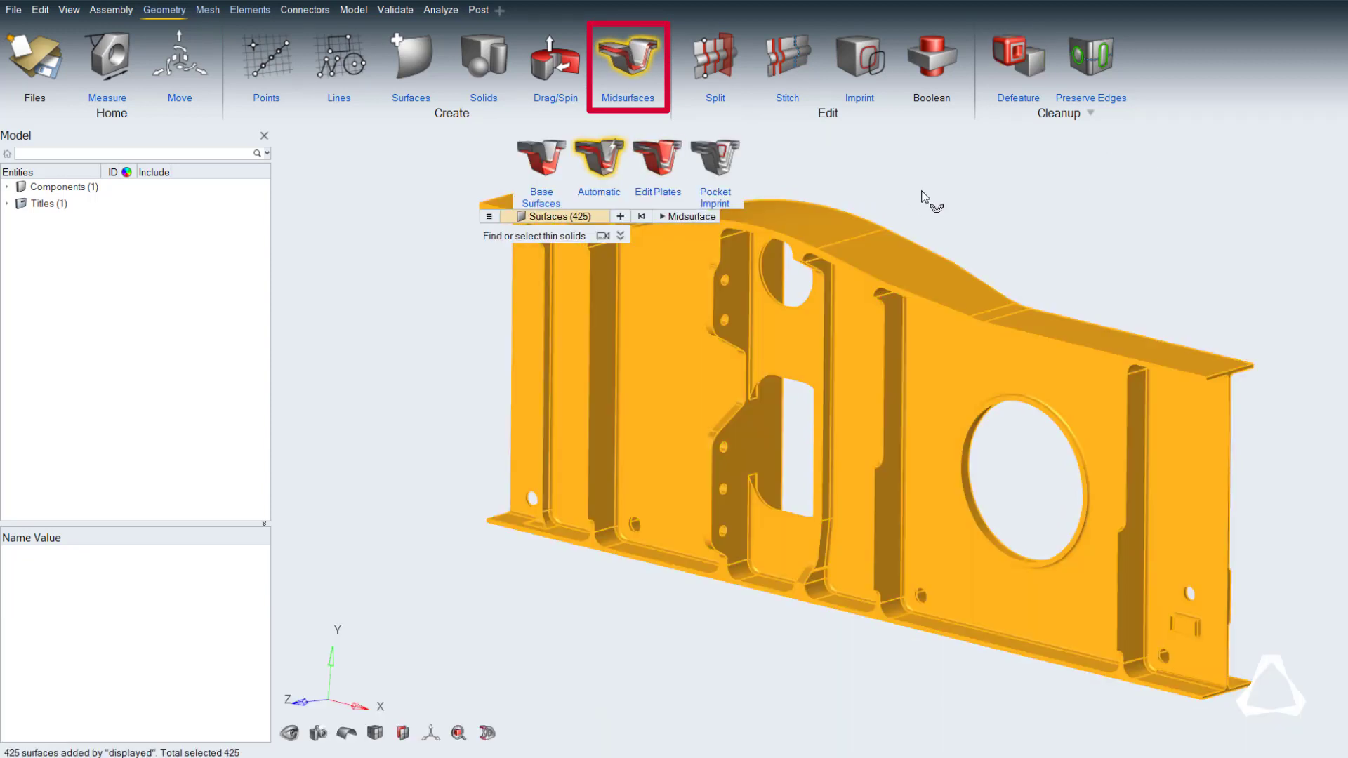
click(671, 216)
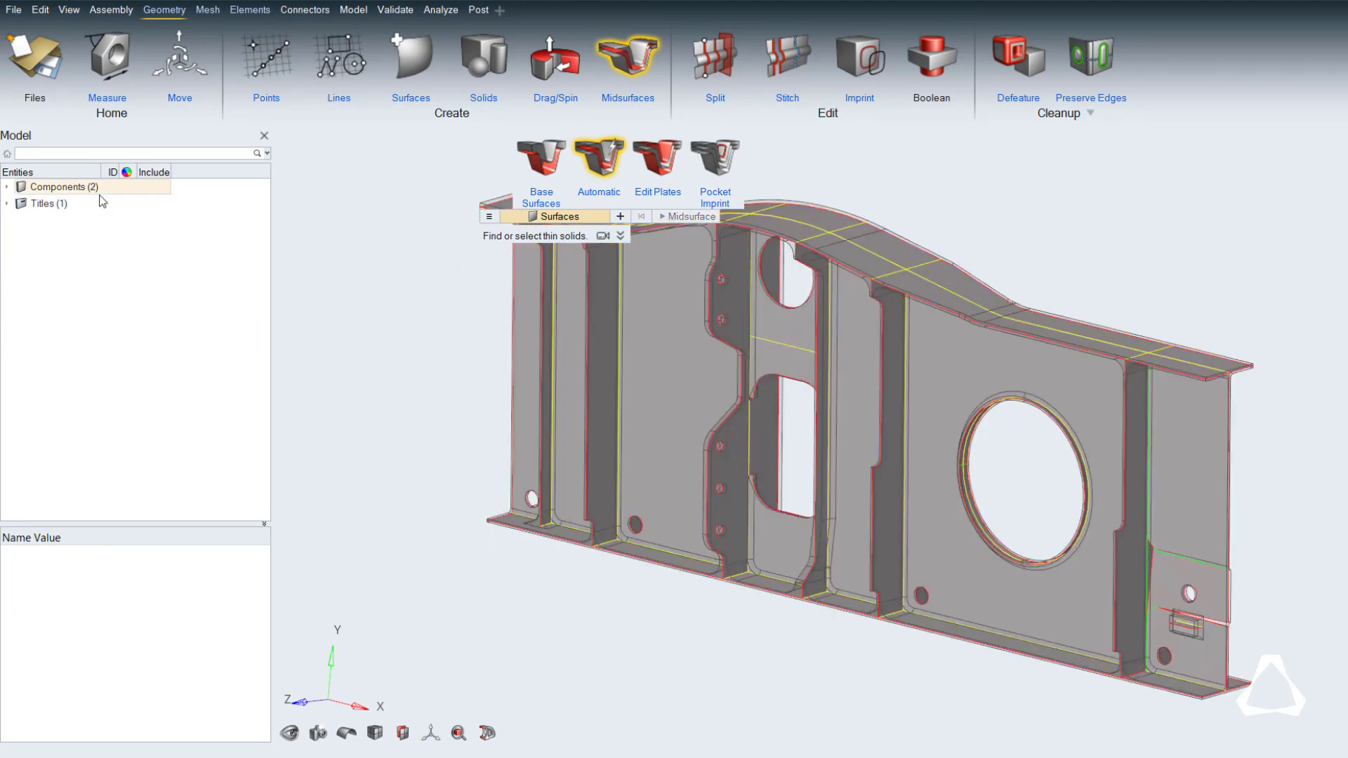
key(Escape)
click(7, 187)
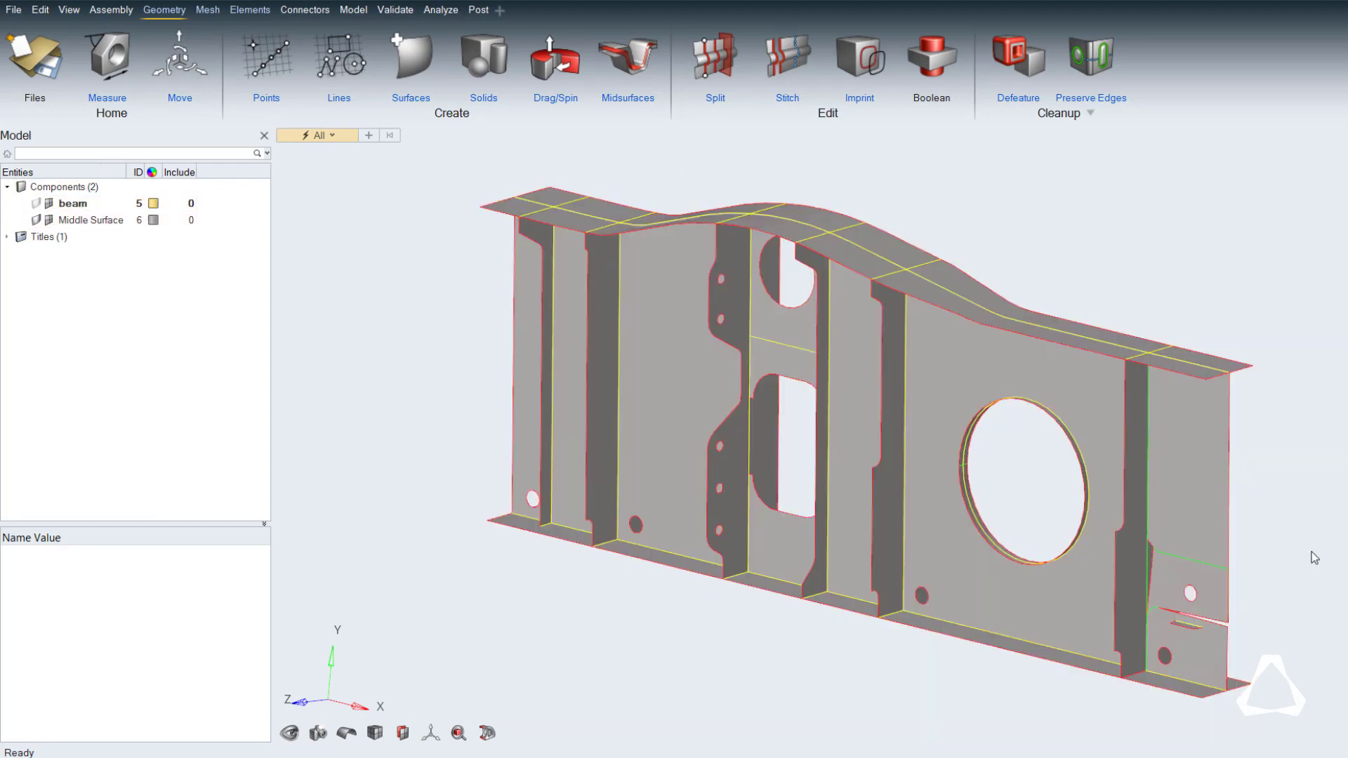
- Delete the faulty midsurface web surfaces of the end panel beyond the last stiffener
ctrl+right_drag(1314, 558, 1138, 465)
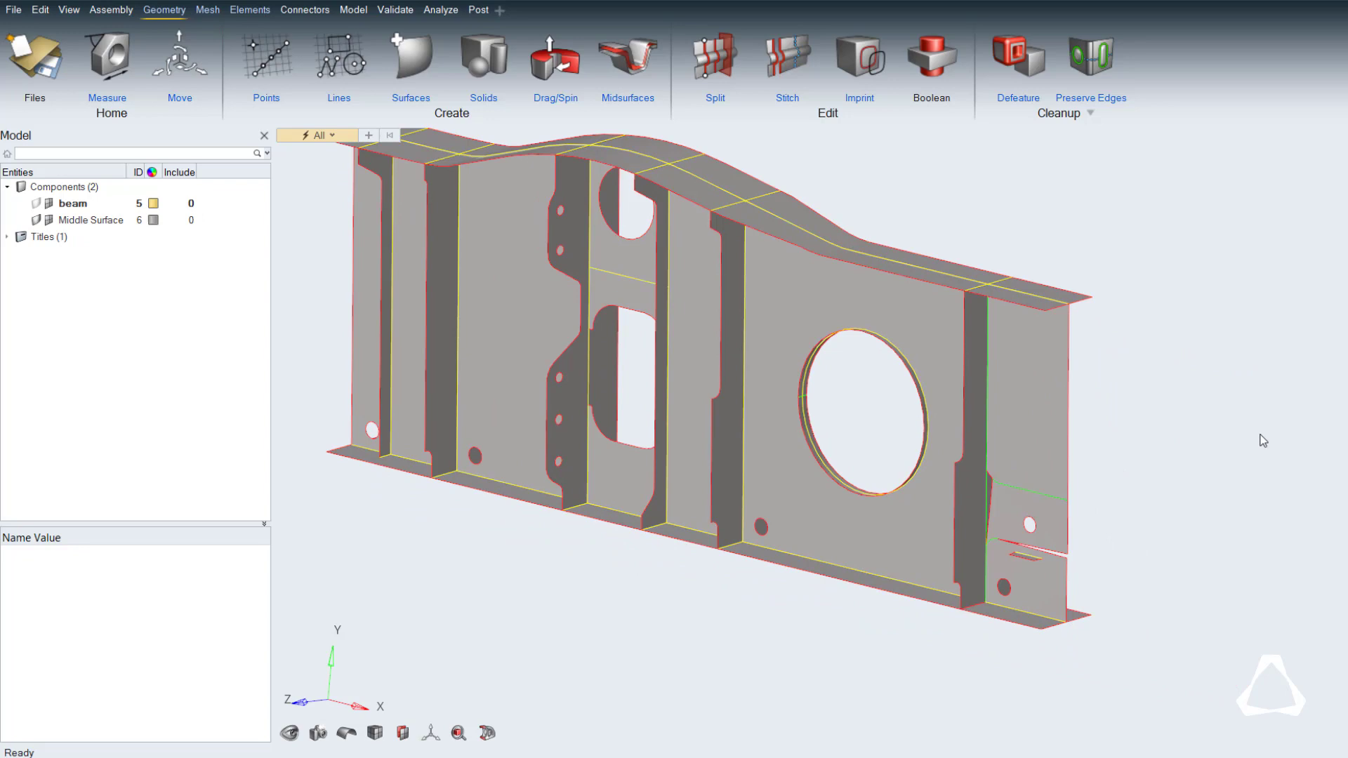
key(s)
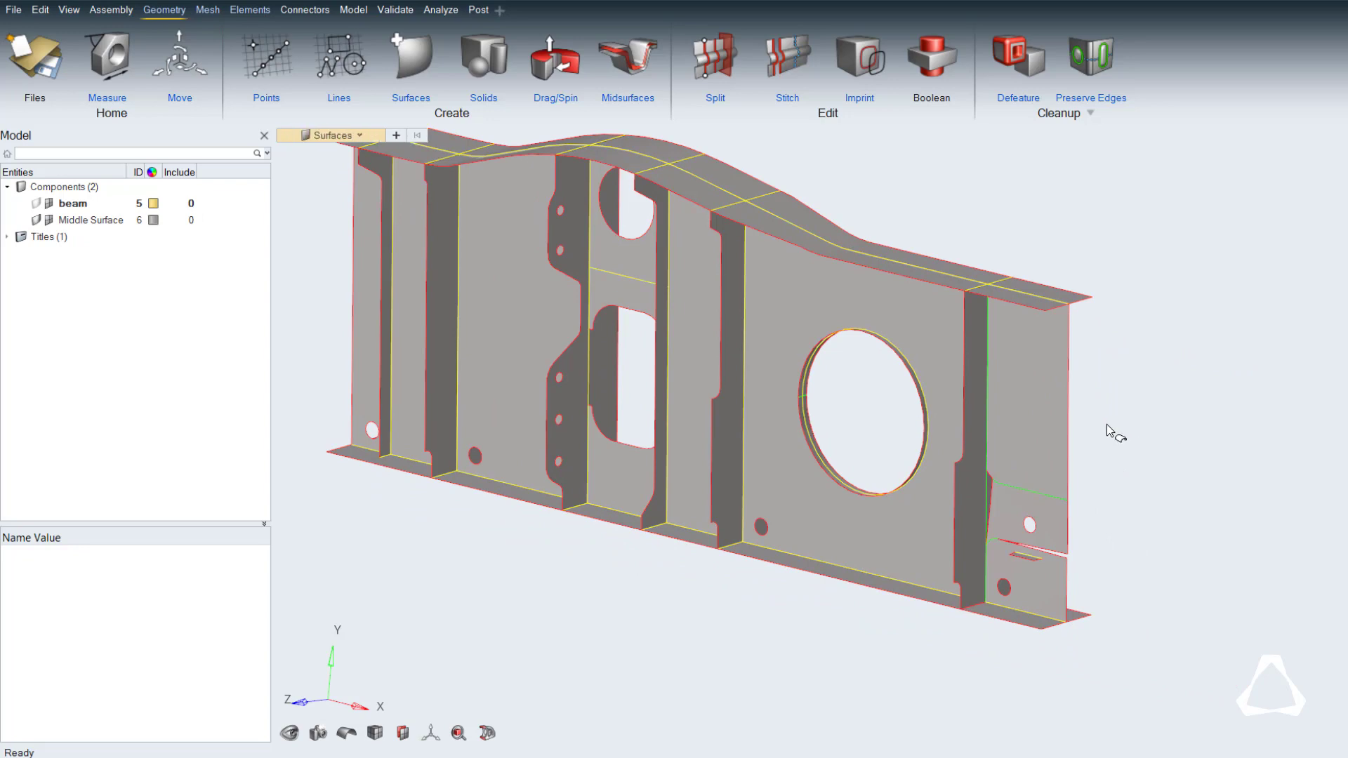
click(1055, 422)
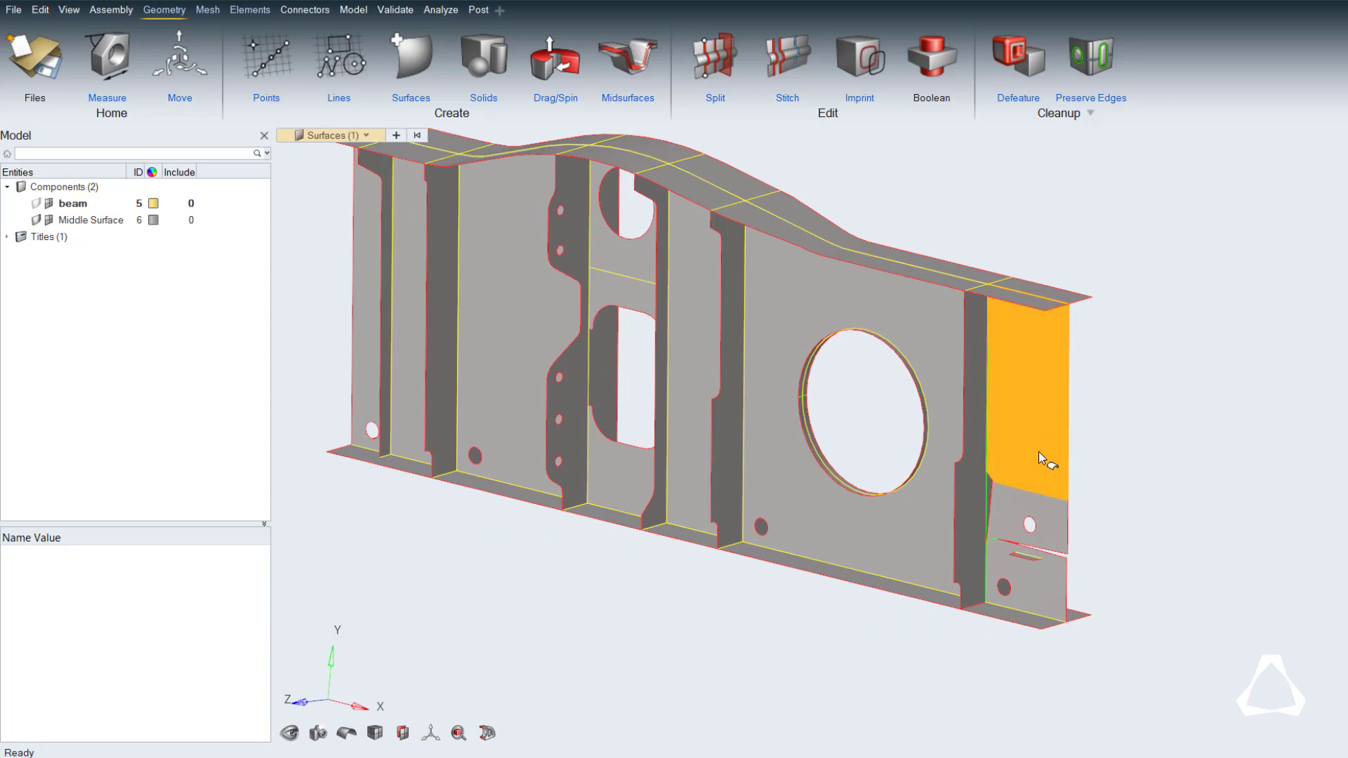
click(1025, 521)
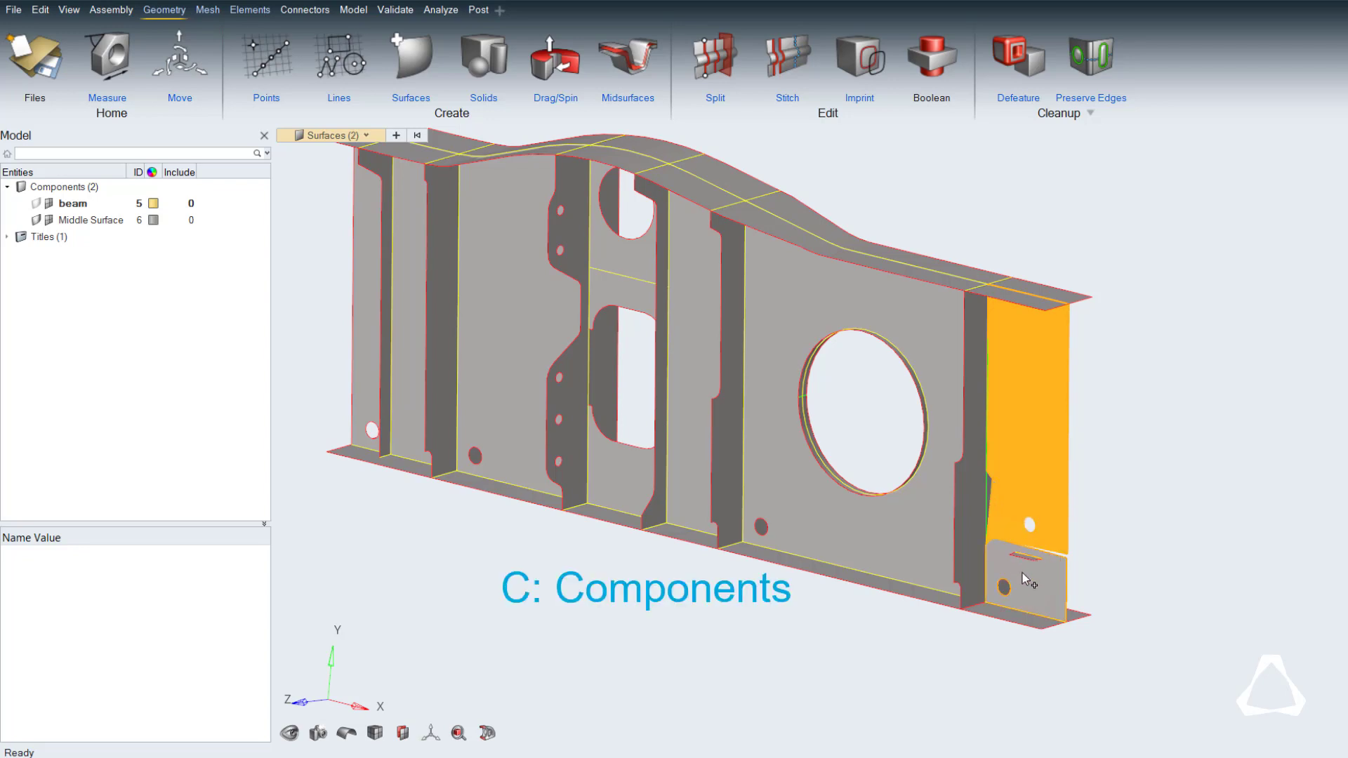
click(1026, 570)
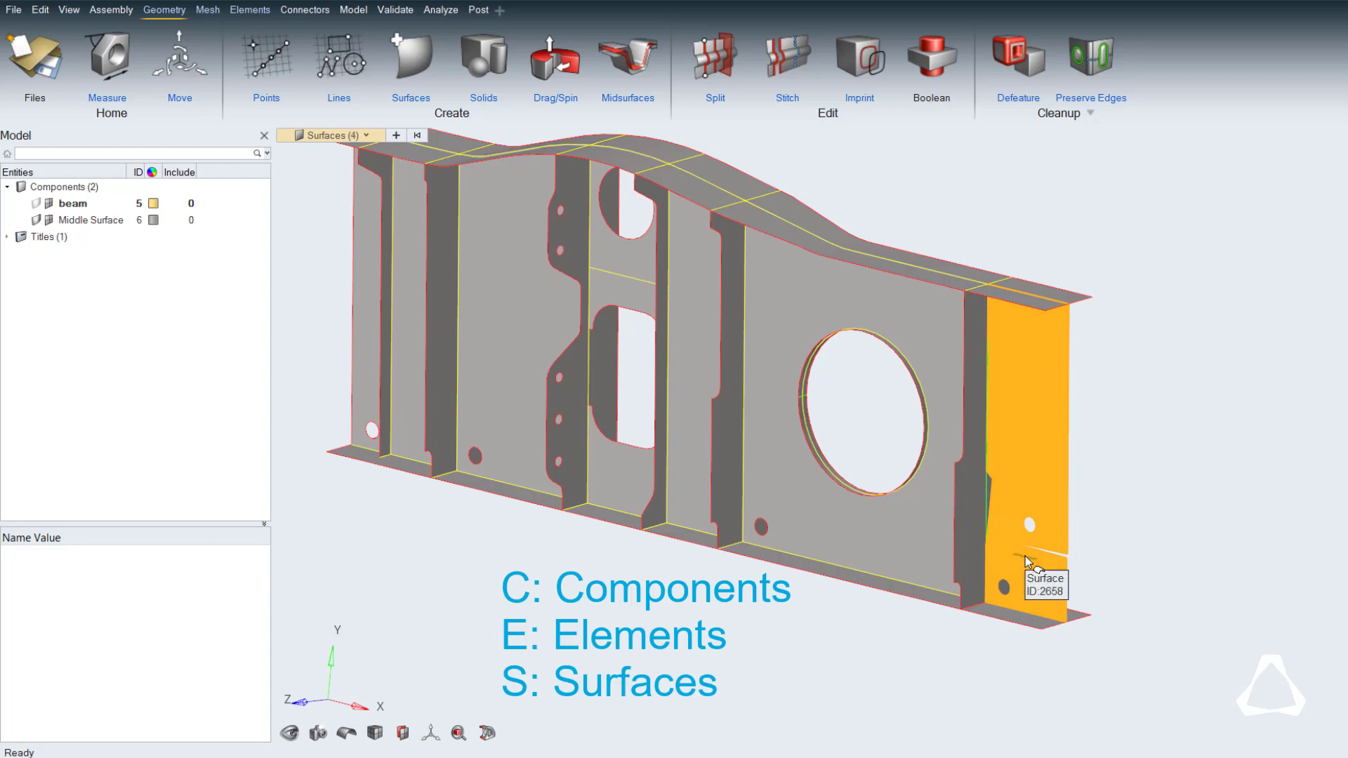
key(Delete)
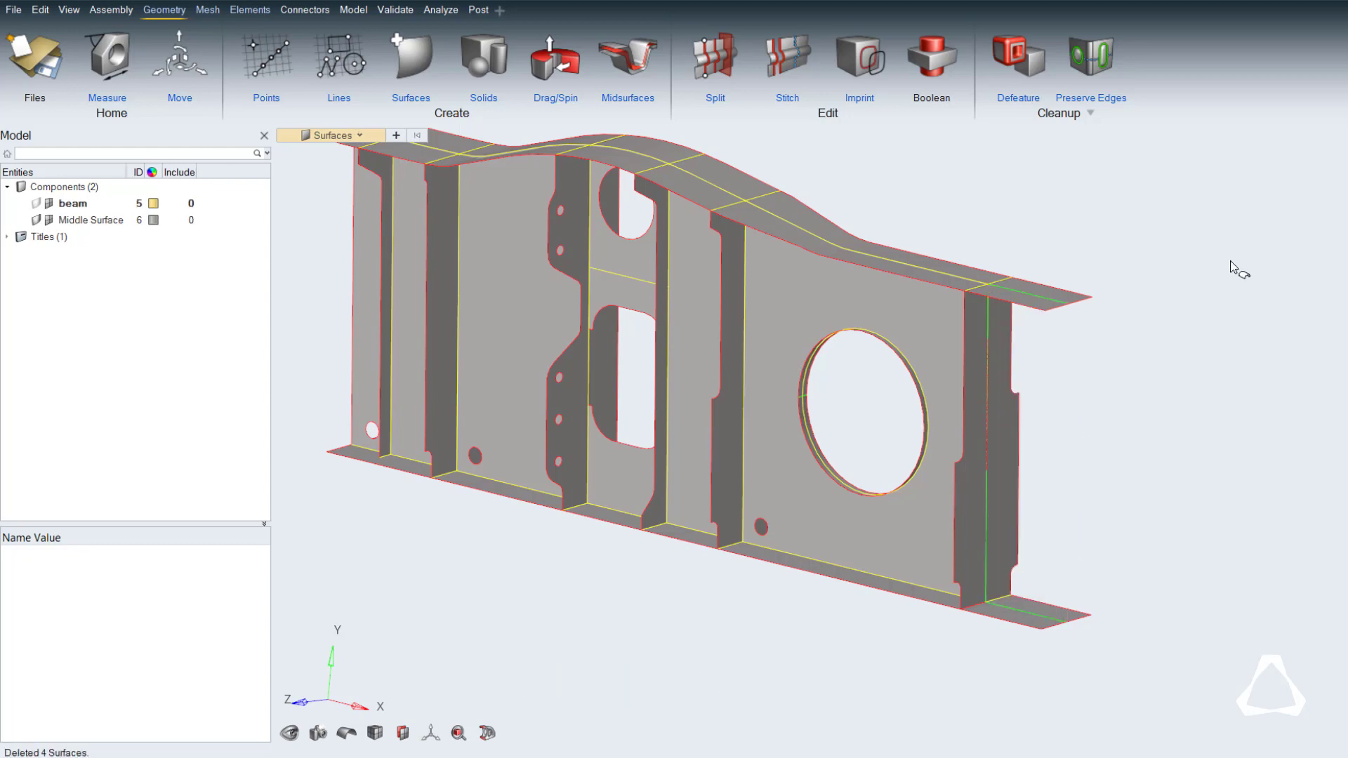
- Stitch the last stiffener to the adjoining upper flange and the web surface with the large hole
click(786, 59)
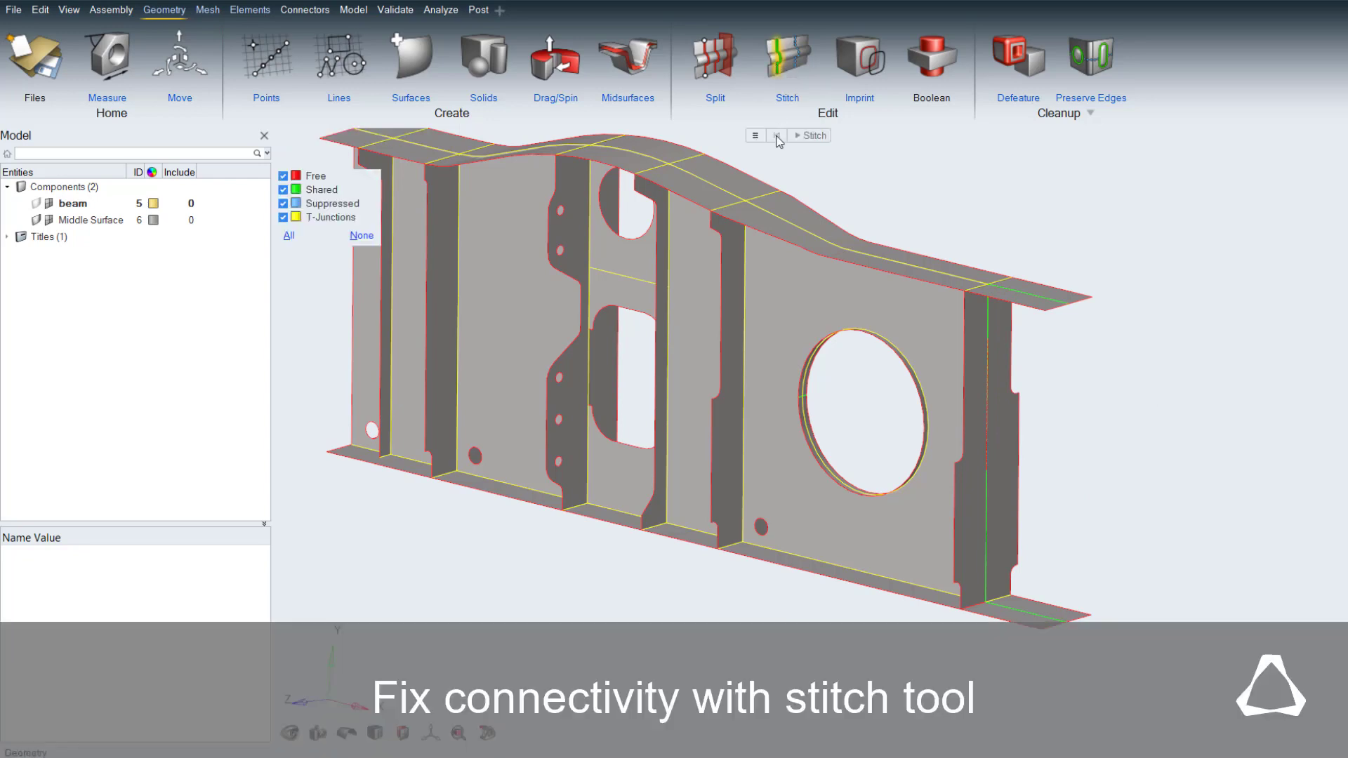
click(973, 415)
click(994, 418)
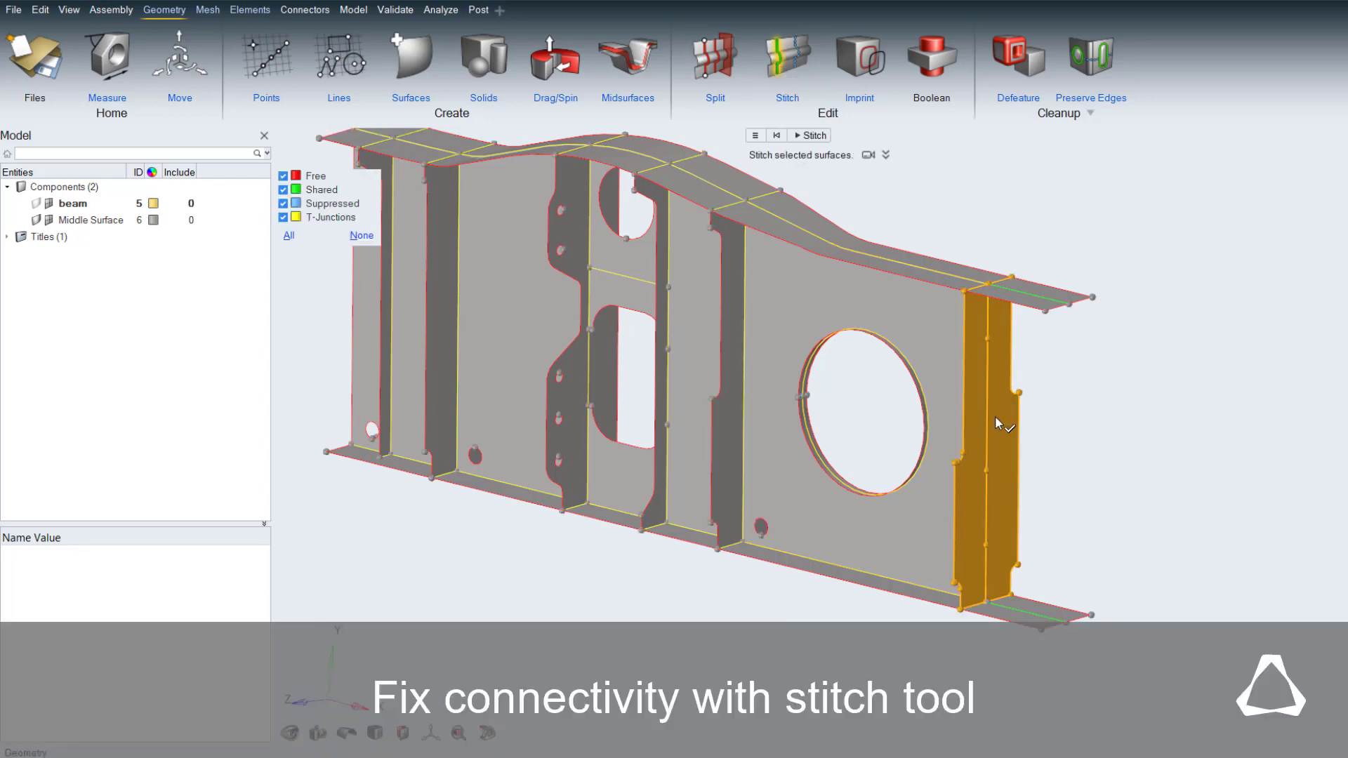
click(1018, 289)
click(946, 317)
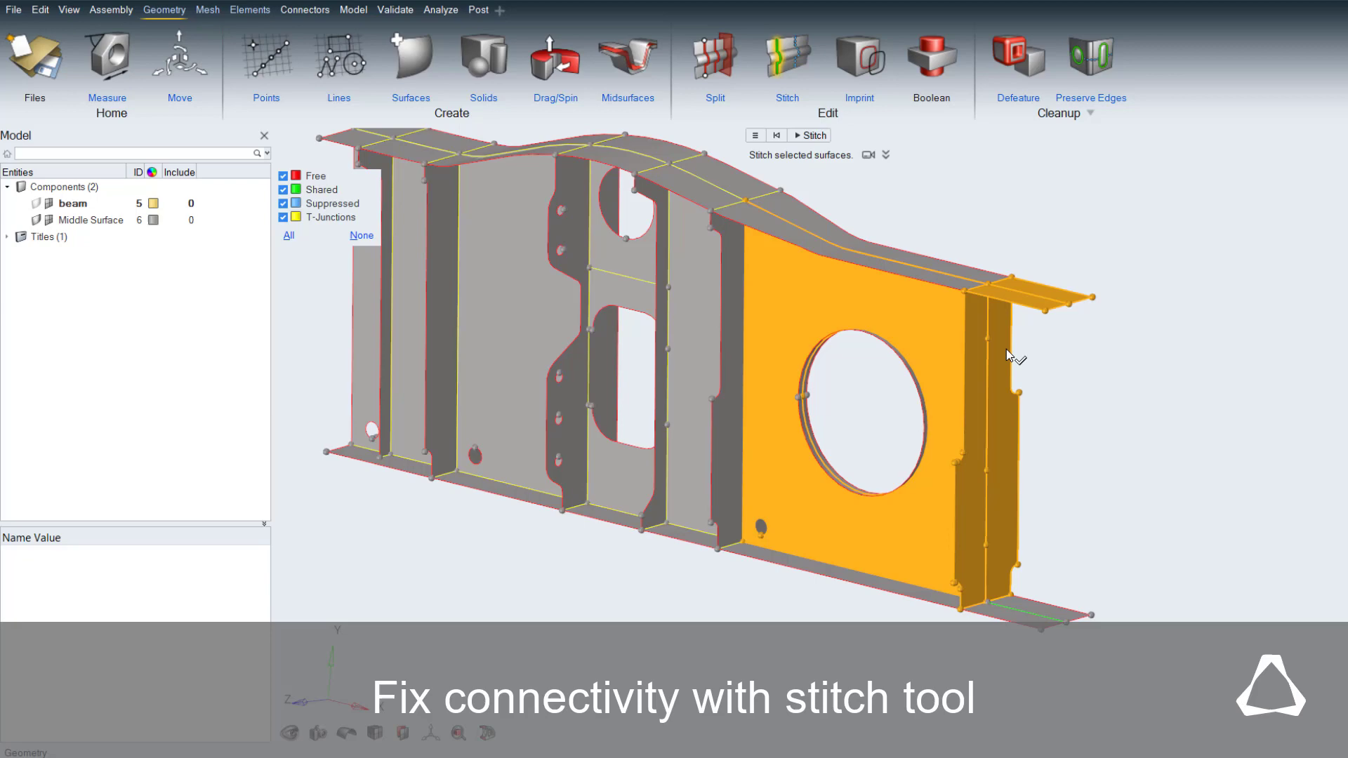
click(963, 288)
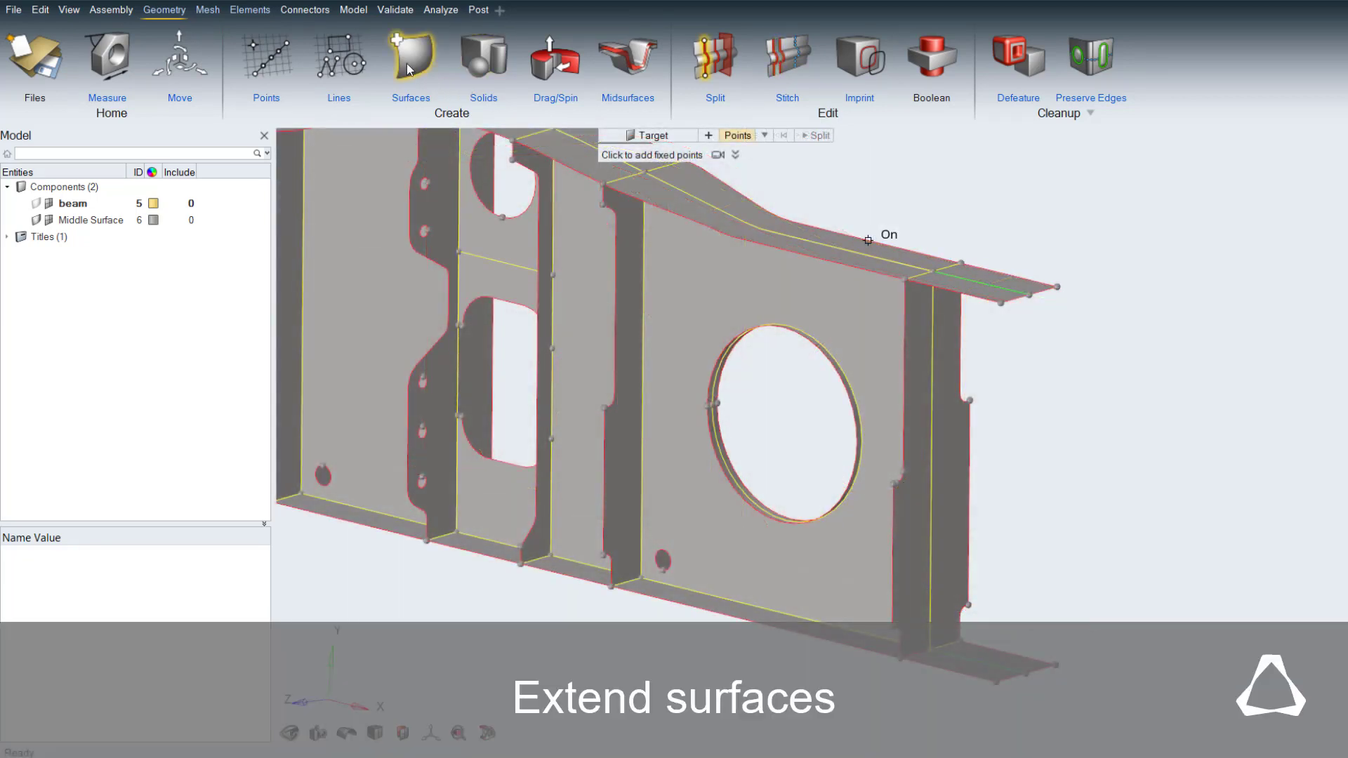
- Extend the web surface edge at the last stiffener outward to rebuild the end panel, using the original beam geometry as reference
click(407, 63)
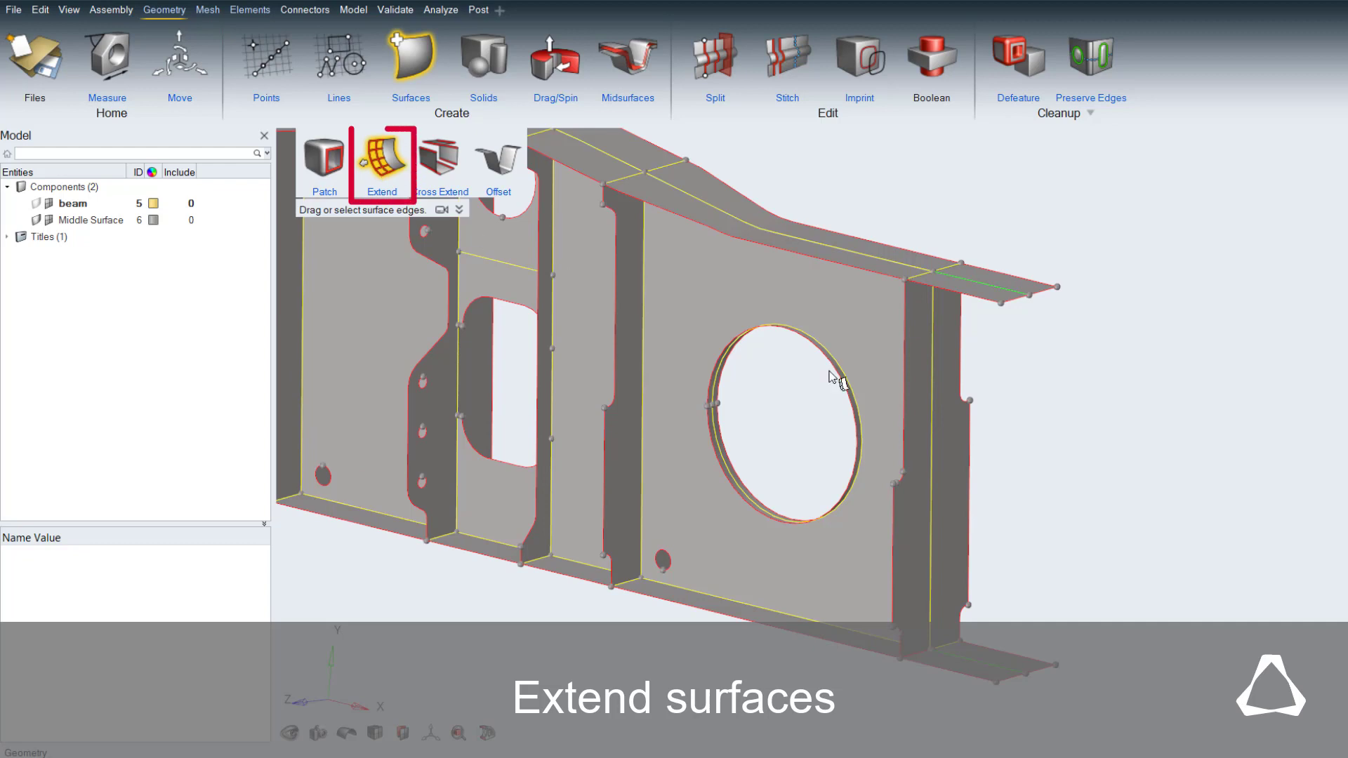
click(943, 406)
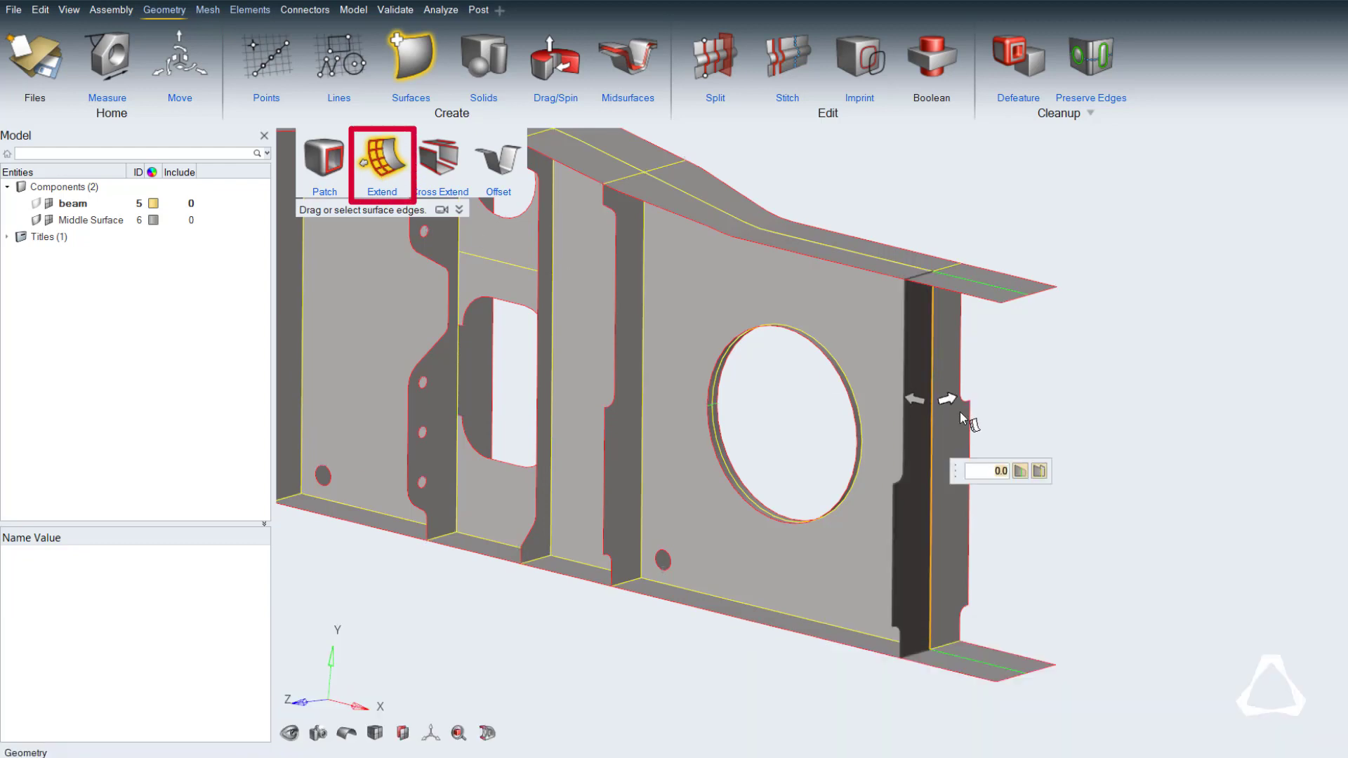
drag(955, 414, 1027, 296)
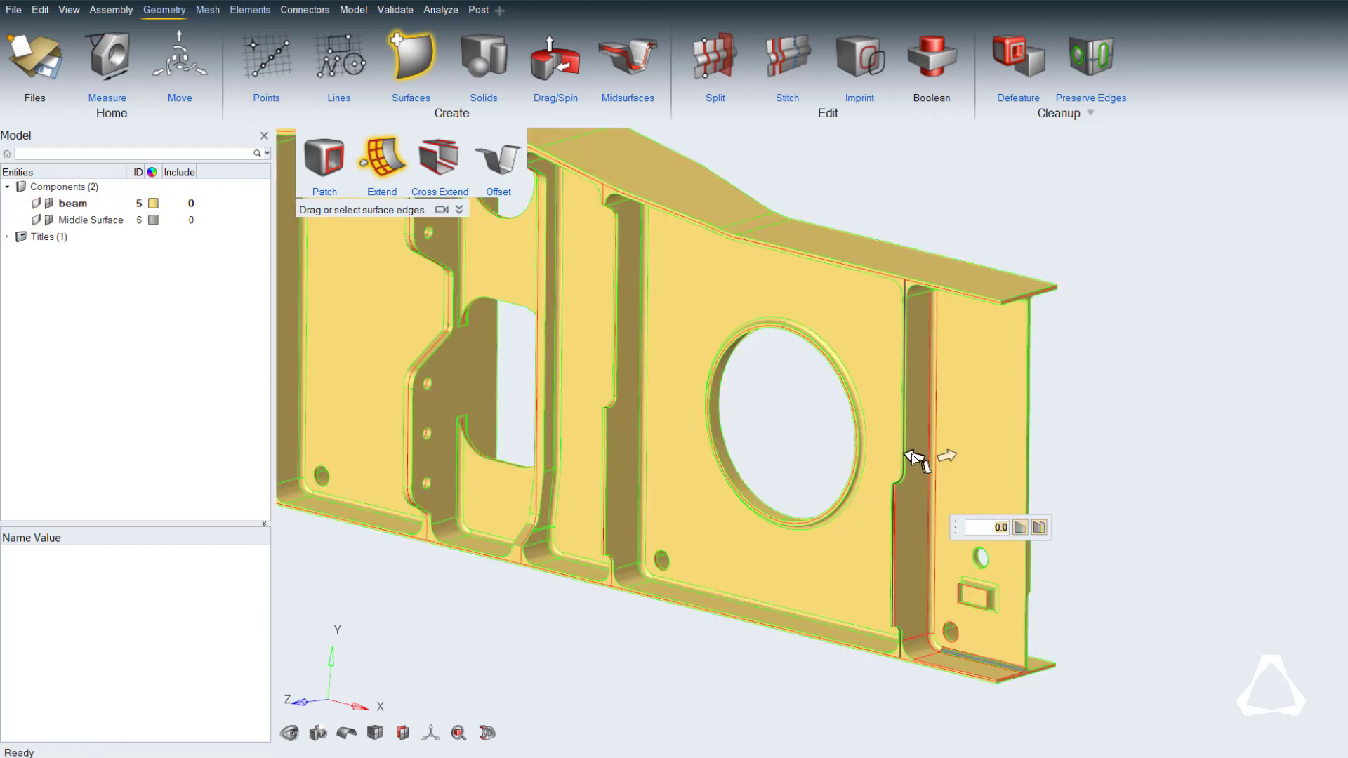
scroll(913, 458, up, 3)
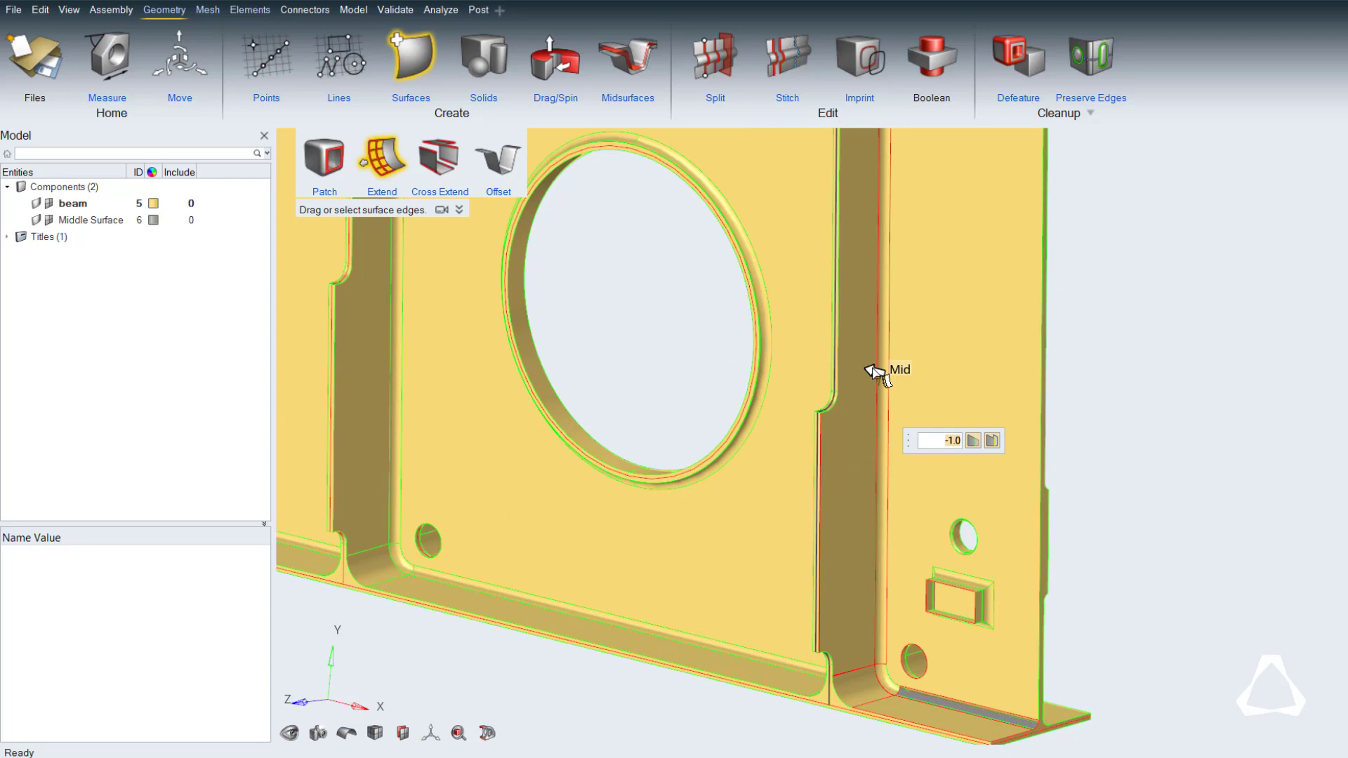
drag(881, 368, 979, 430)
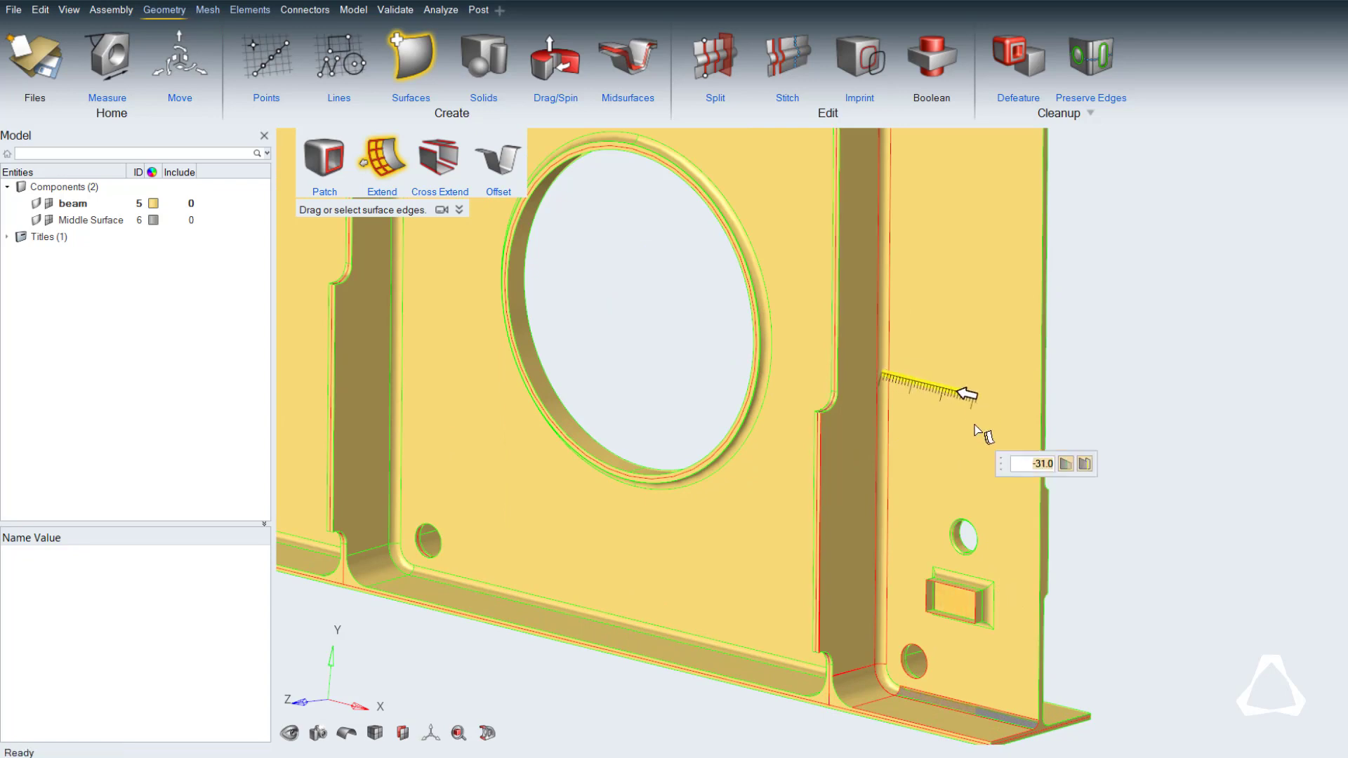
click(1091, 469)
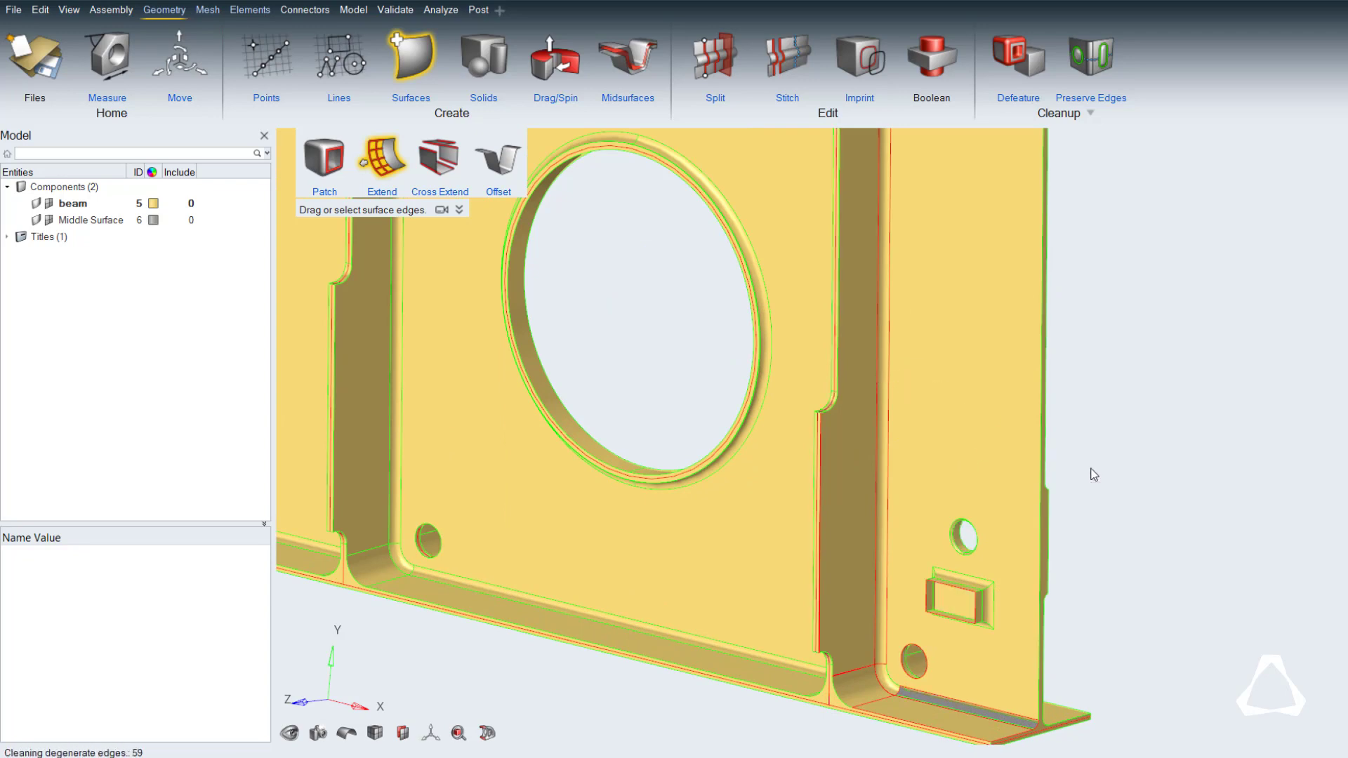
drag(971, 394, 1065, 413)
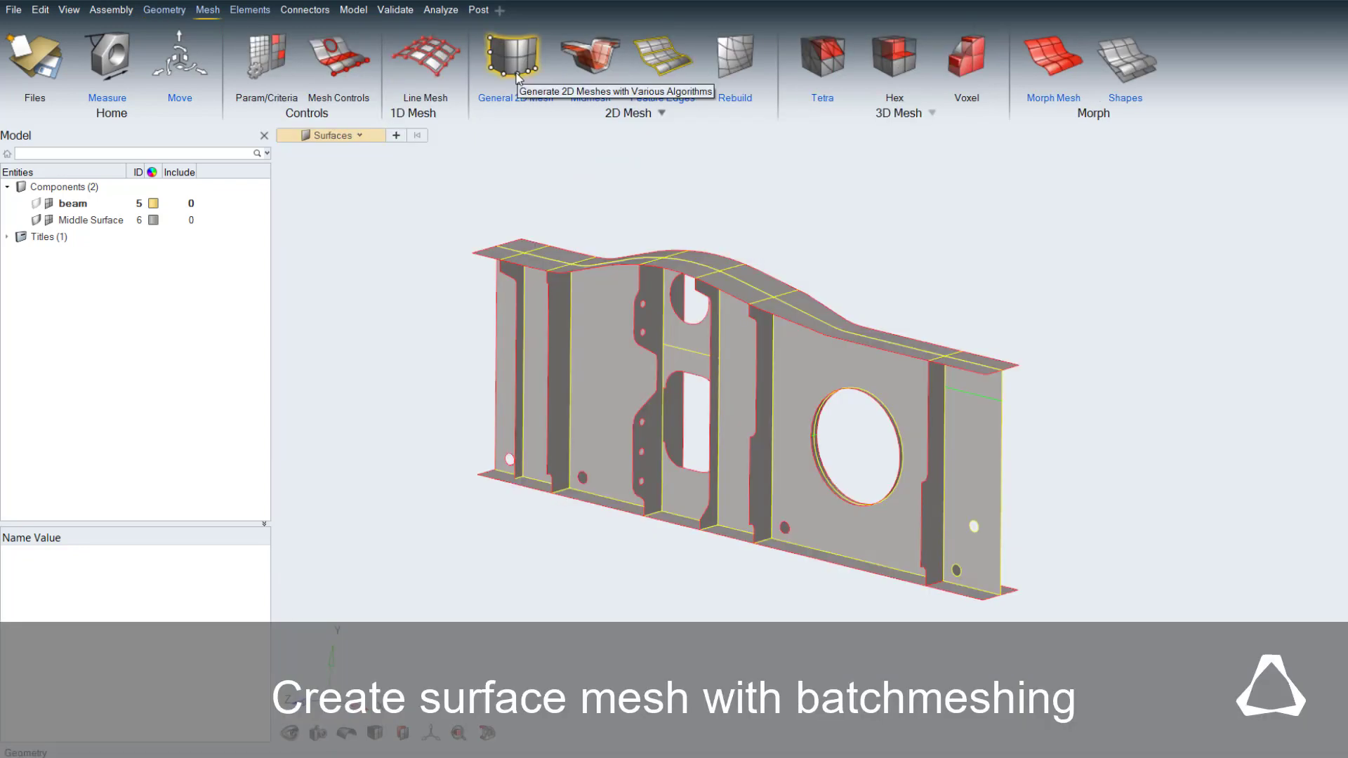
- Start the BatchMesher and set its criteria to a target element size of 5
click(516, 76)
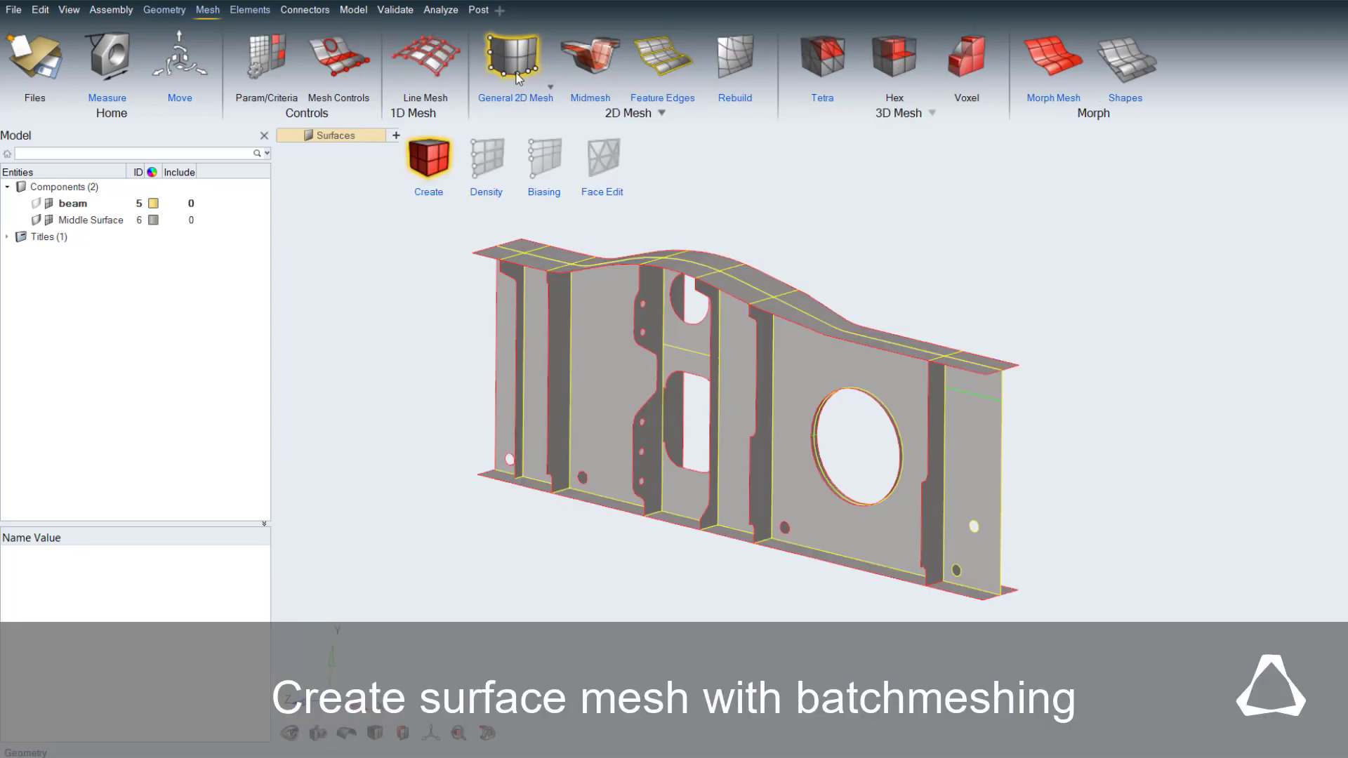
click(550, 90)
click(545, 122)
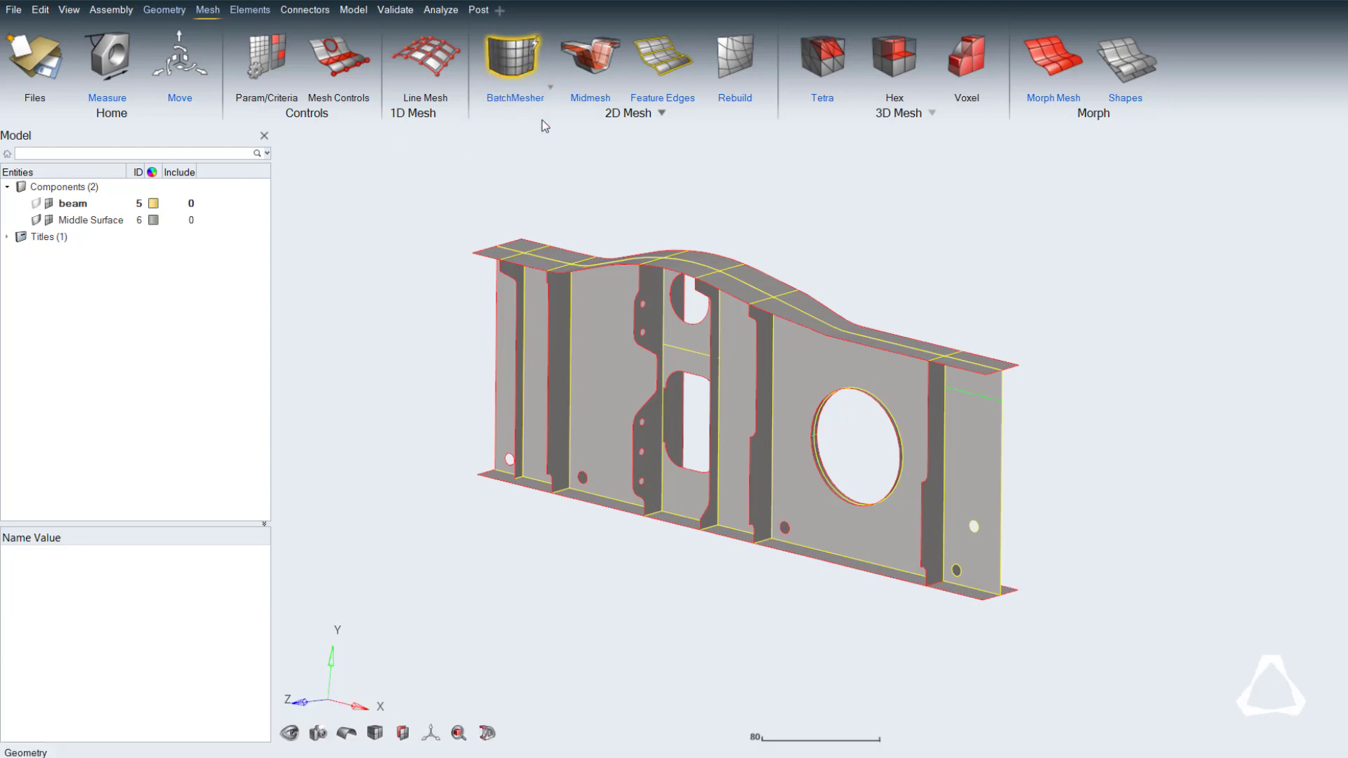
click(414, 136)
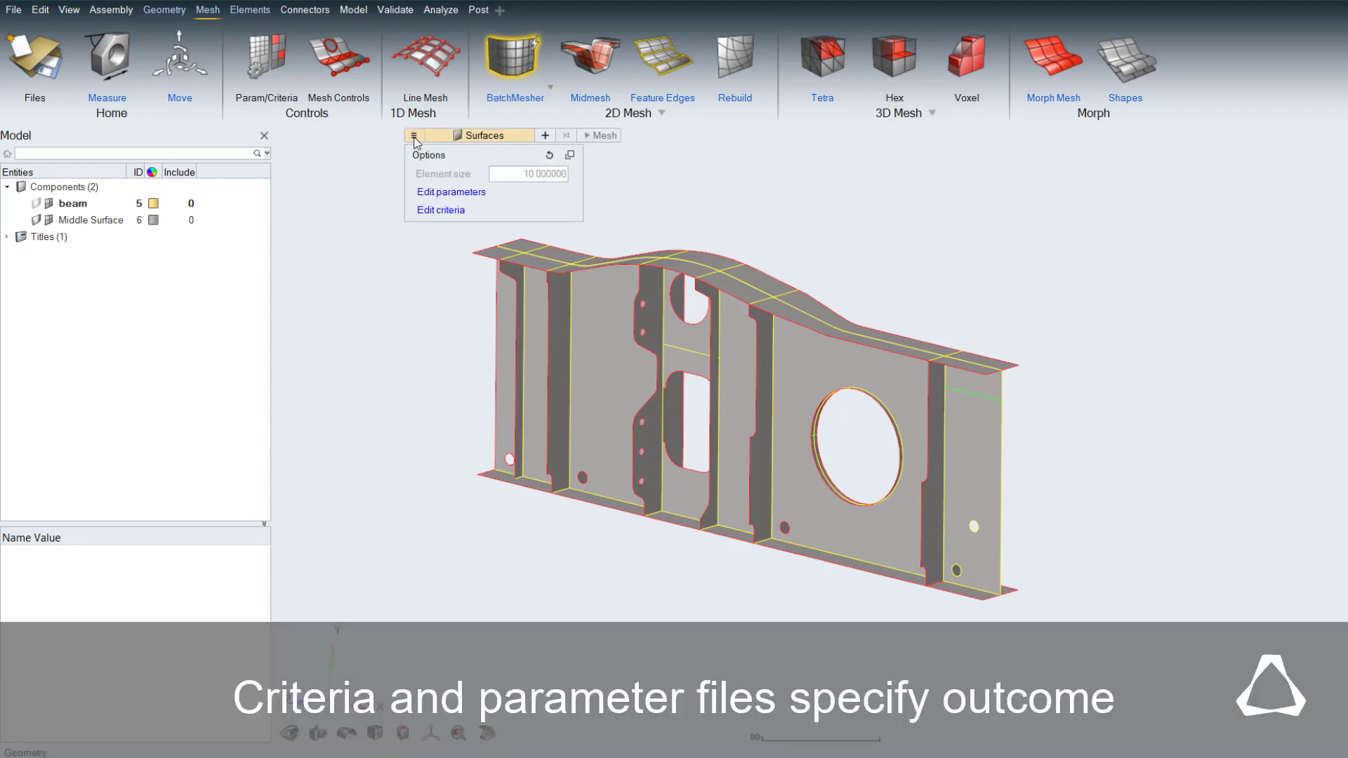
click(442, 210)
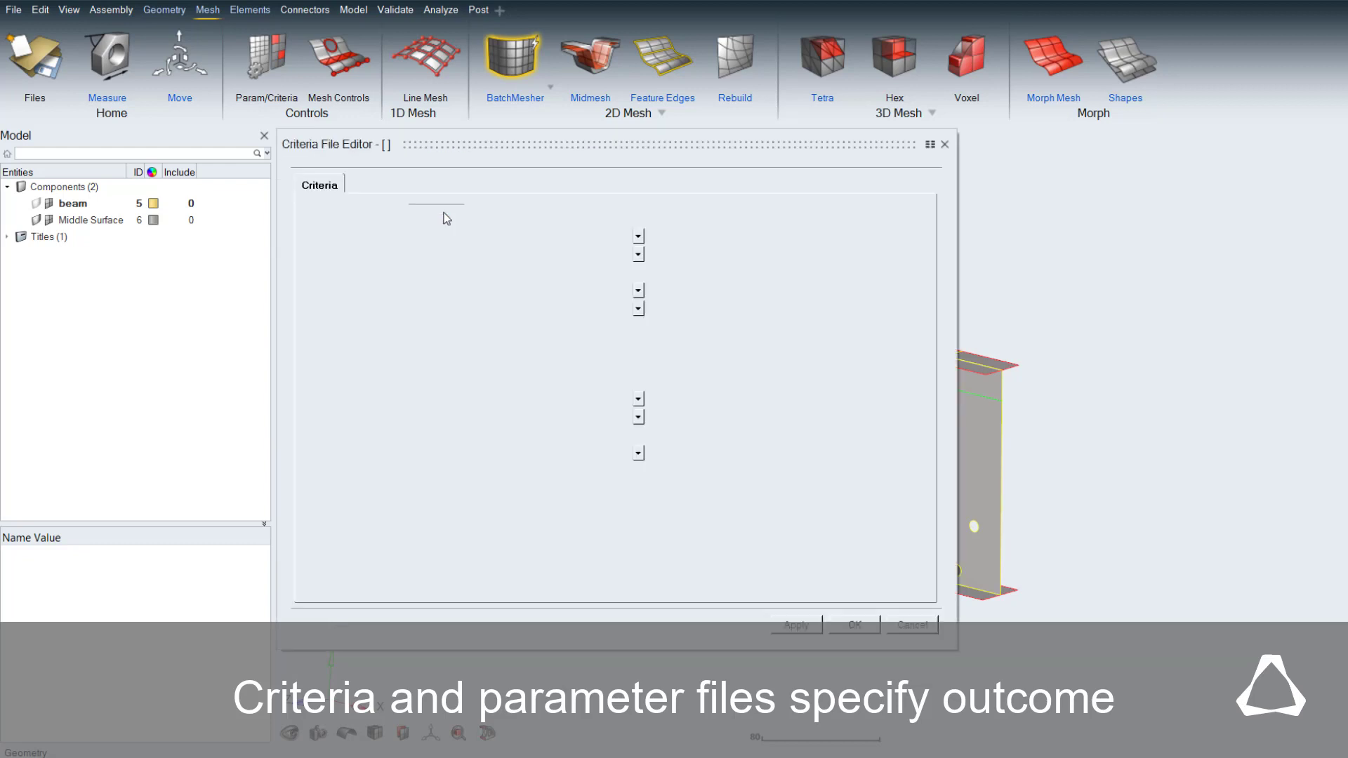
text(5)
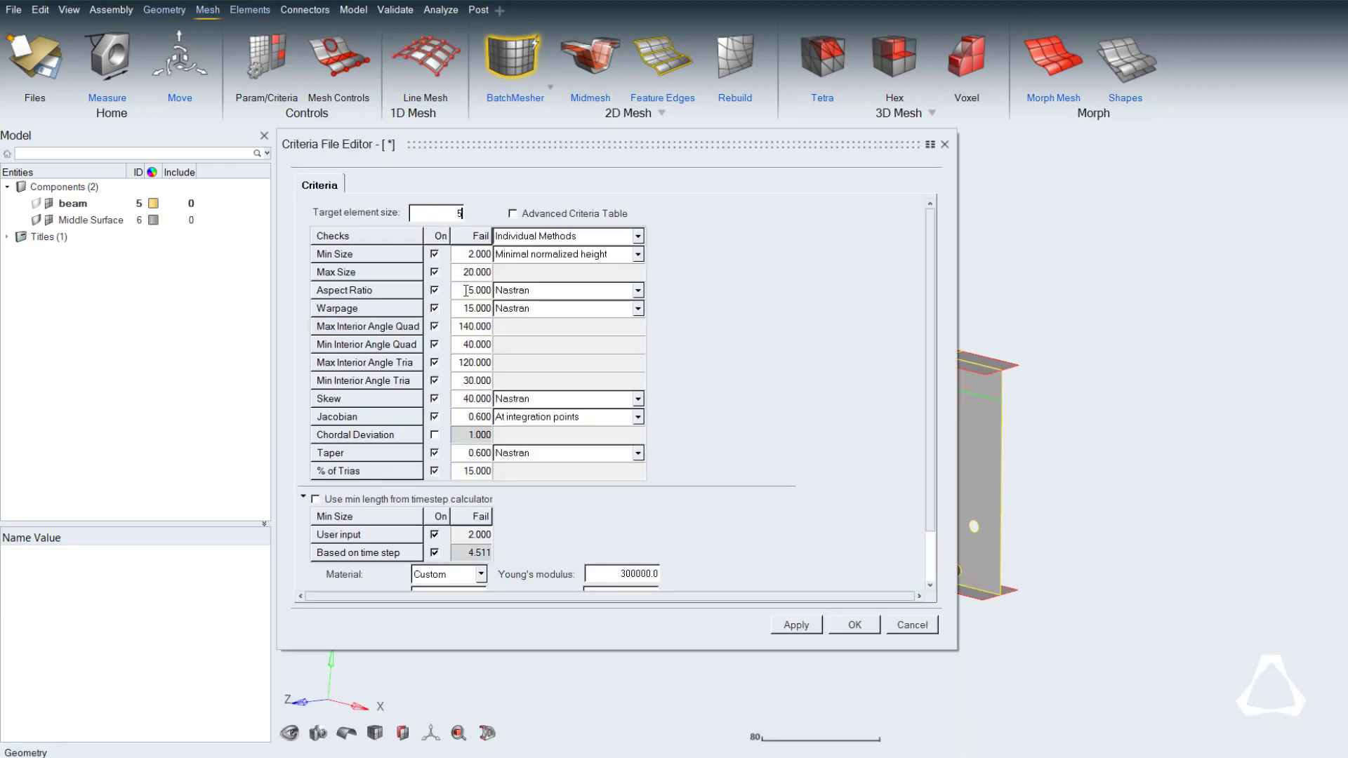
text(10)
click(796, 625)
click(854, 625)
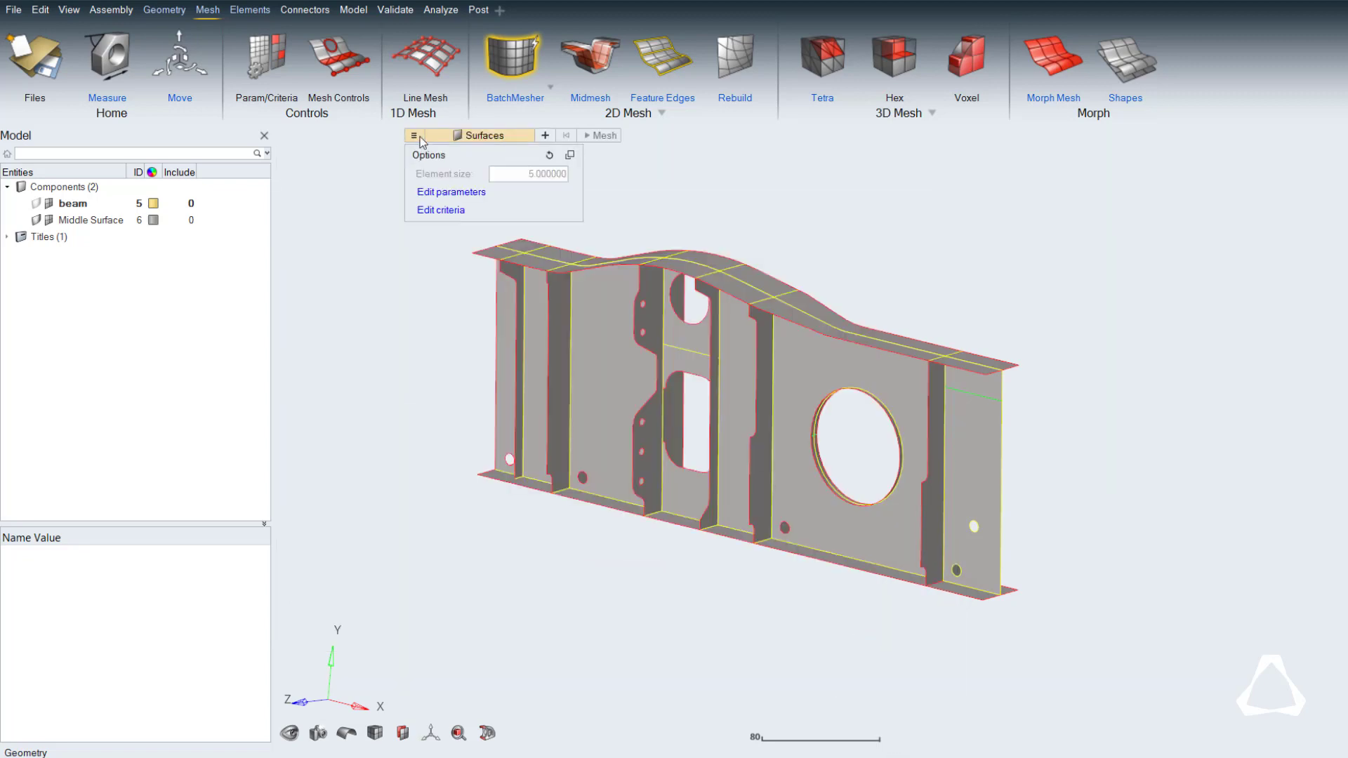
- Give surface holes in the 10-20 radius range 16 elements and an automatic first washer, and batch mesh the midsurface
click(433, 191)
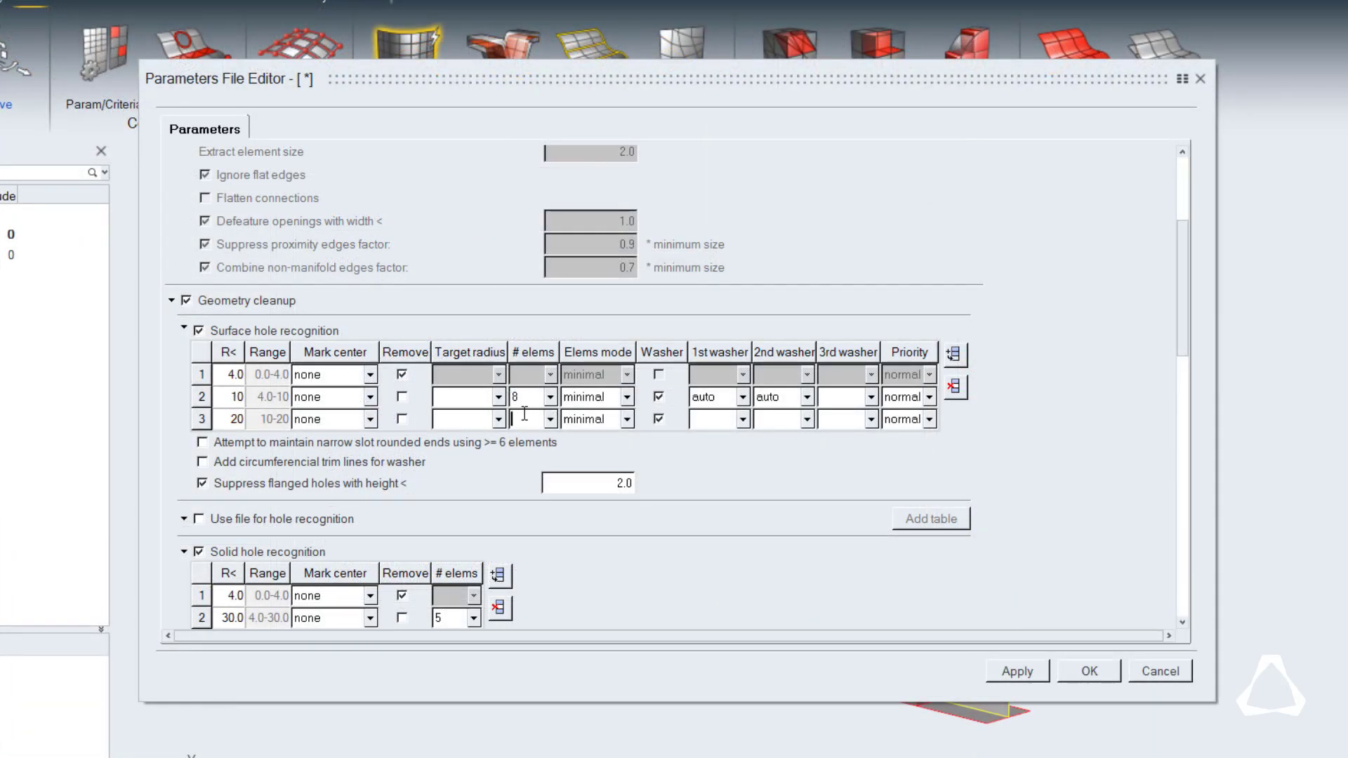
click(743, 419)
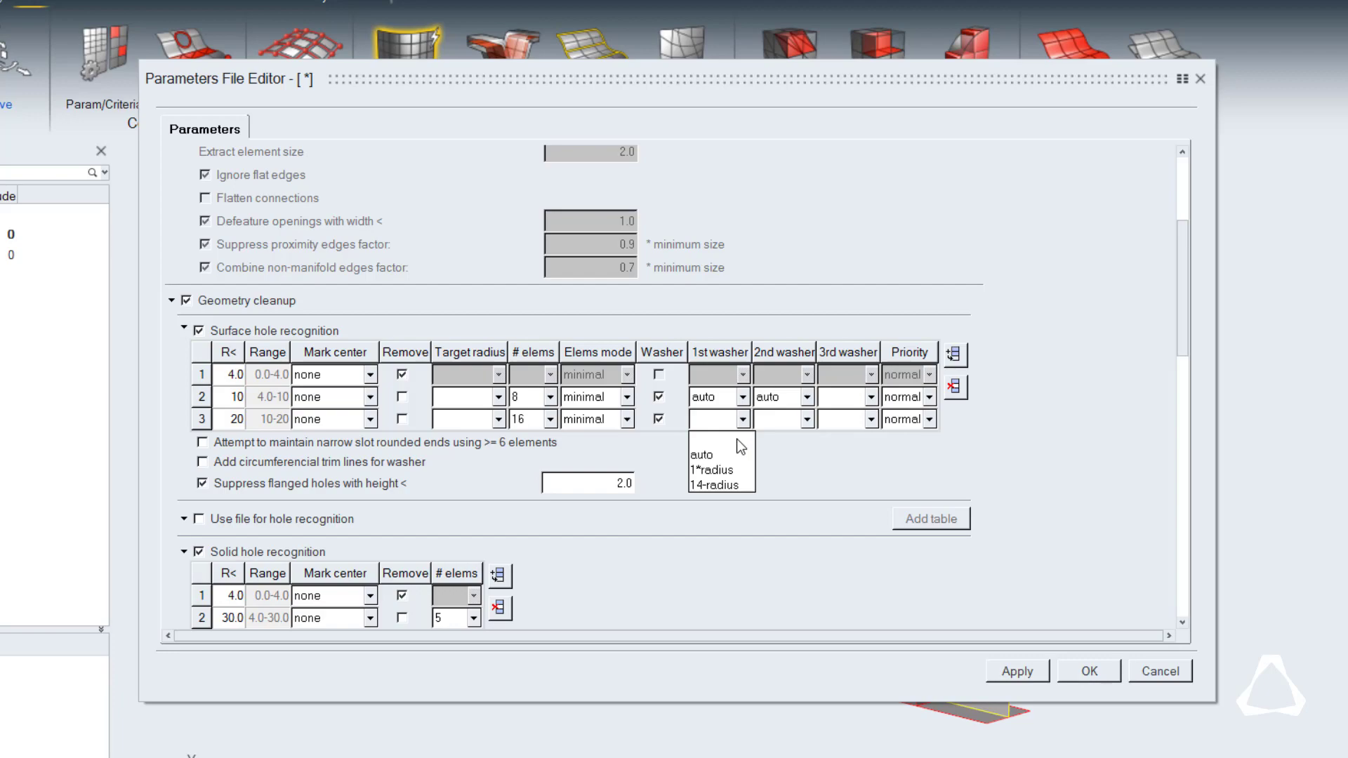
click(730, 450)
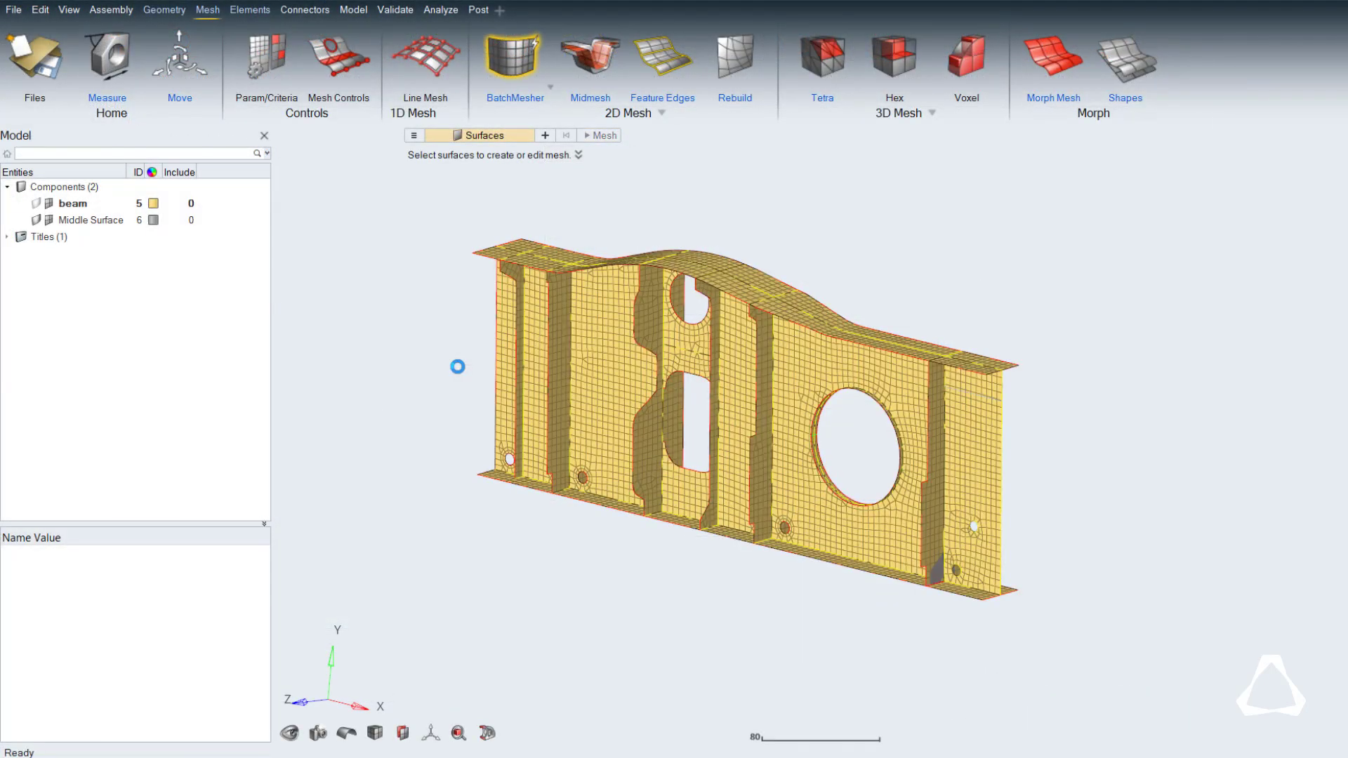
scroll(520, 452, up, 4)
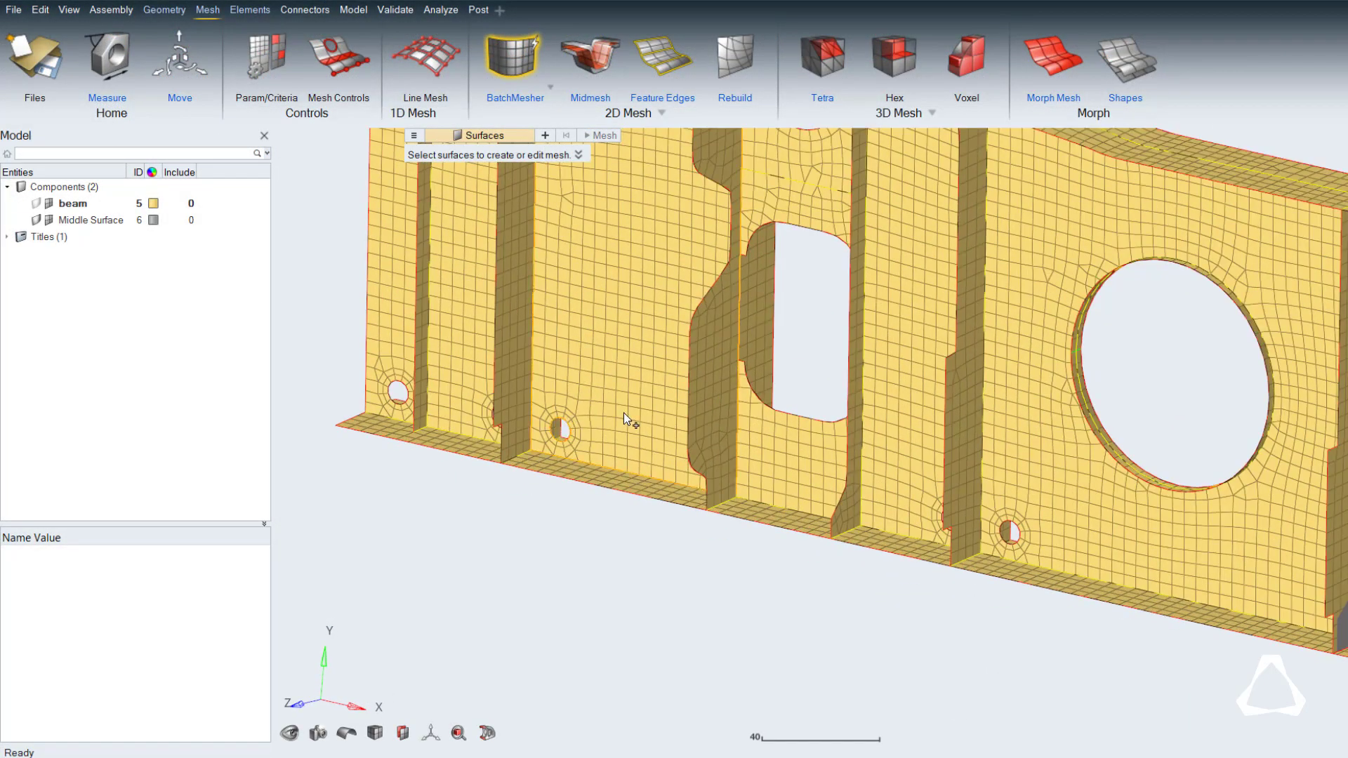
scroll(625, 413, down, 3)
middle_drag(756, 264, 702, 267)
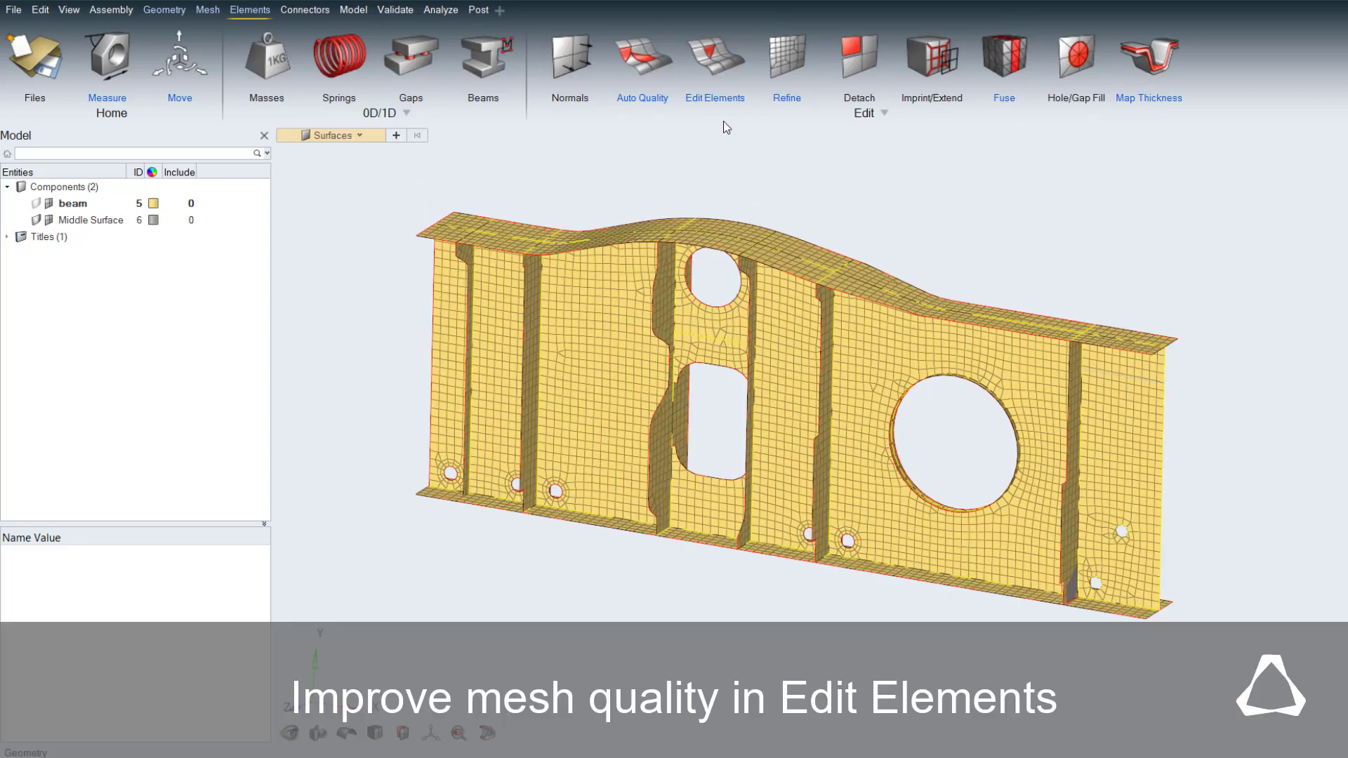
- Adjust the mesh around the upper small hole in the end panel with the Edit Elements Move tool
click(718, 69)
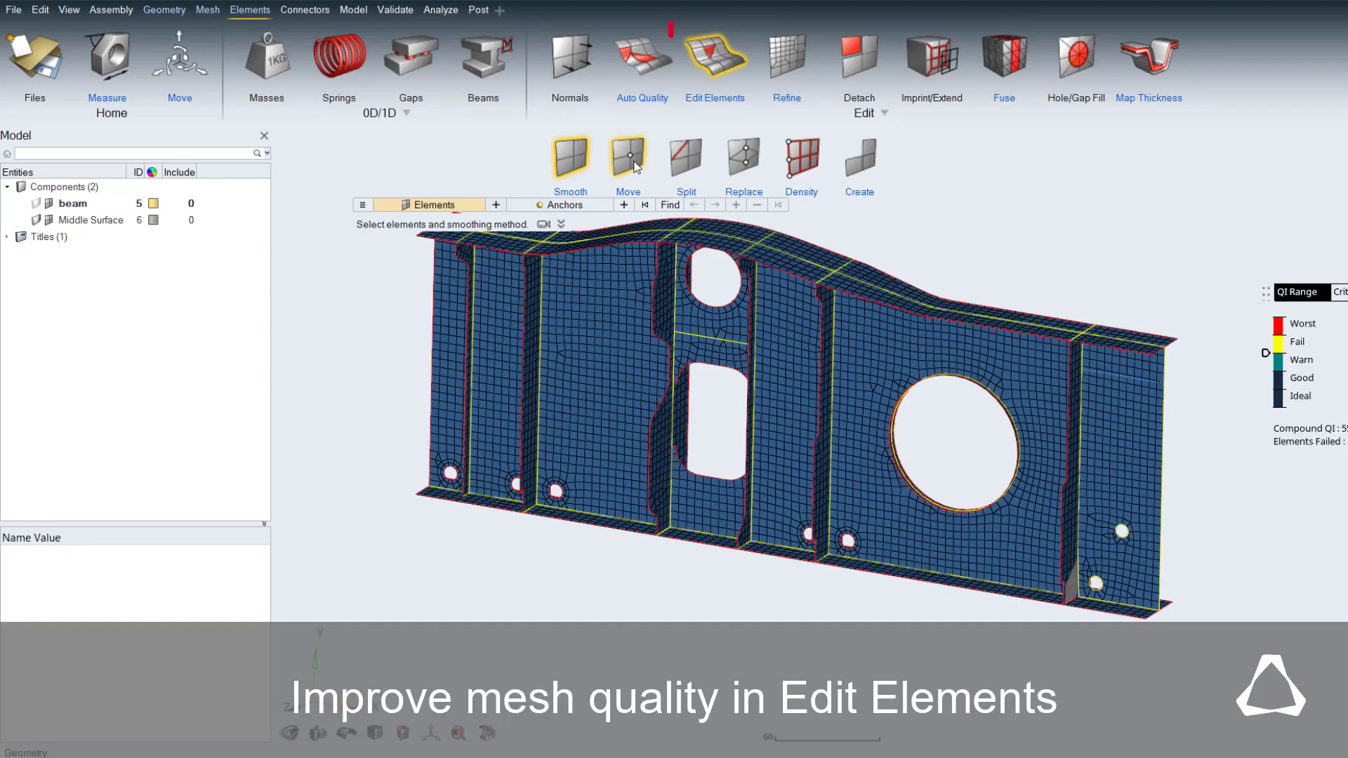
click(629, 157)
scroll(1121, 532, up, 6)
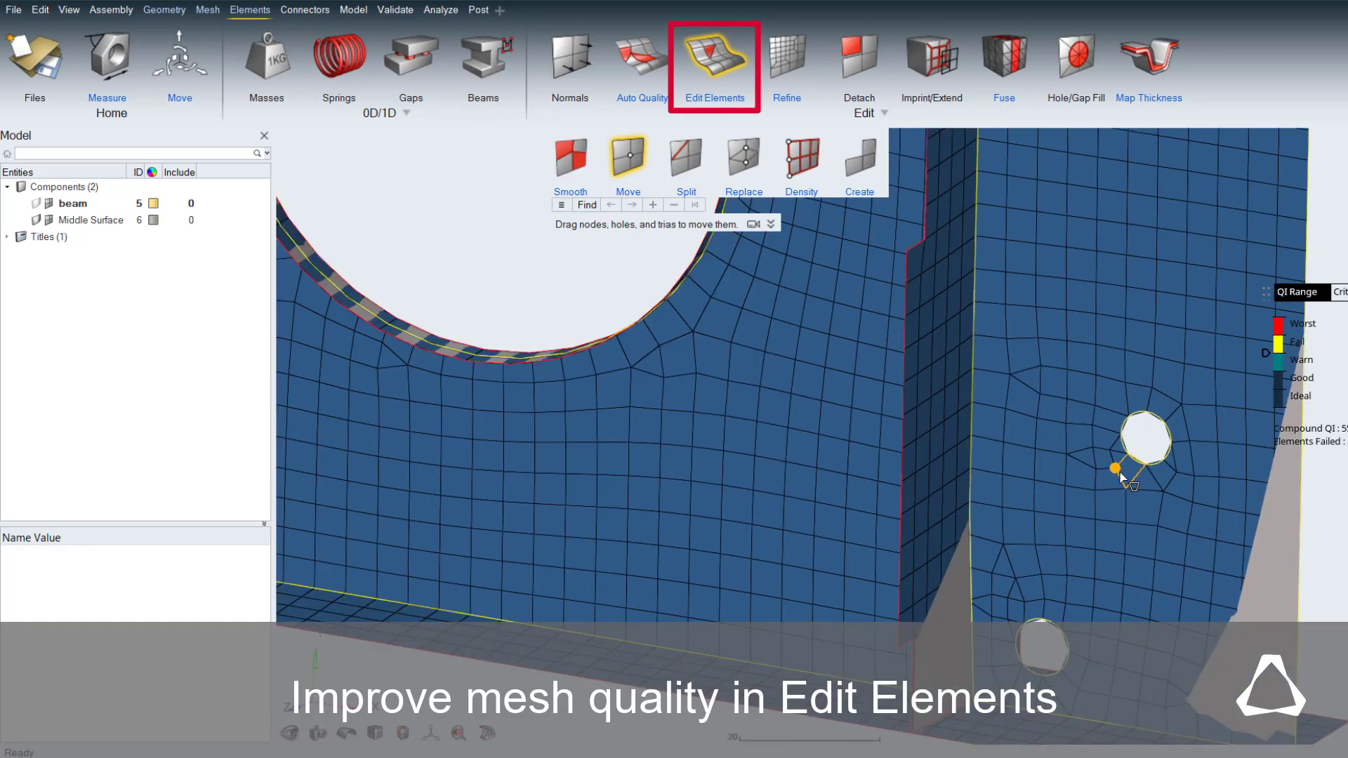
drag(1119, 450, 997, 328)
scroll(1021, 377, down, 2)
scroll(1026, 379, down, 4)
scroll(874, 549, down, 4)
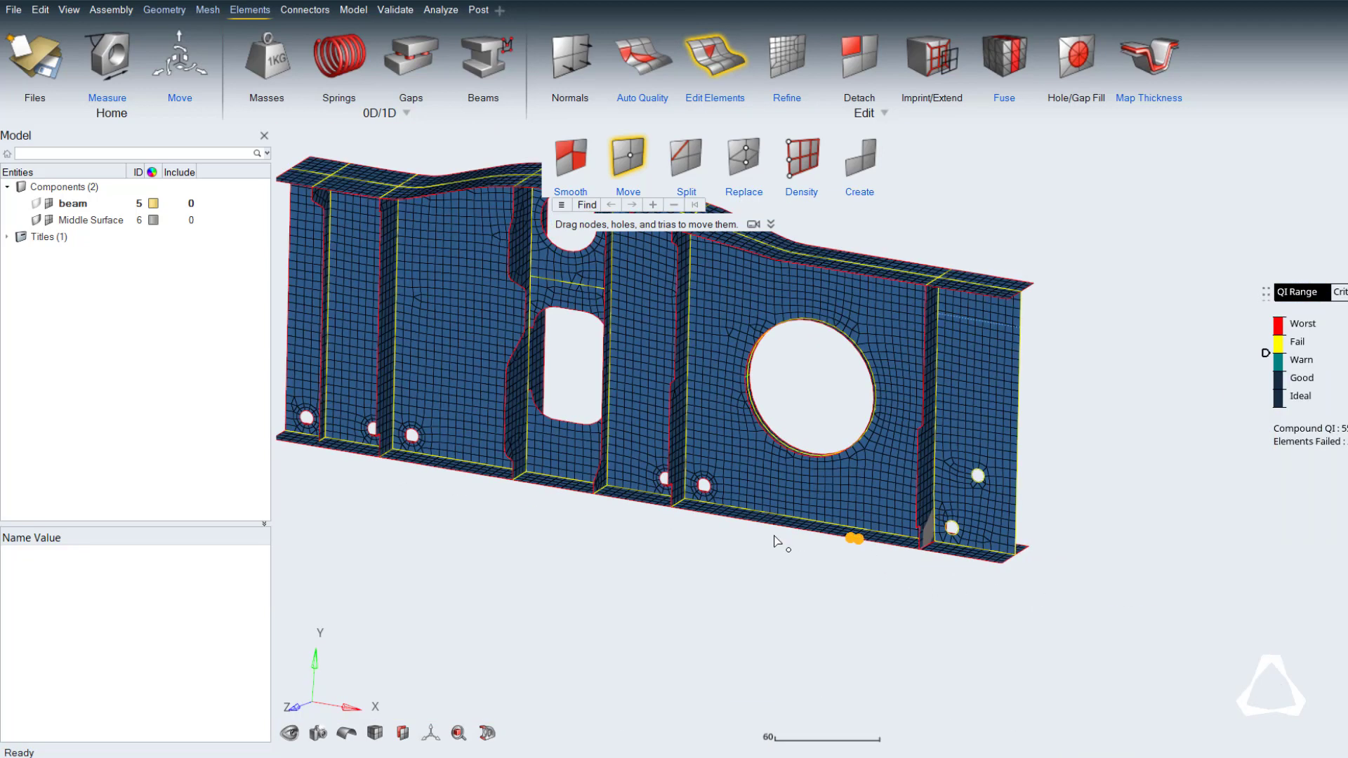
- Create points on the edge and at the centre of the upper round hole, and draw a radius 15 circle about that centre
right_drag(677, 547, 862, 651)
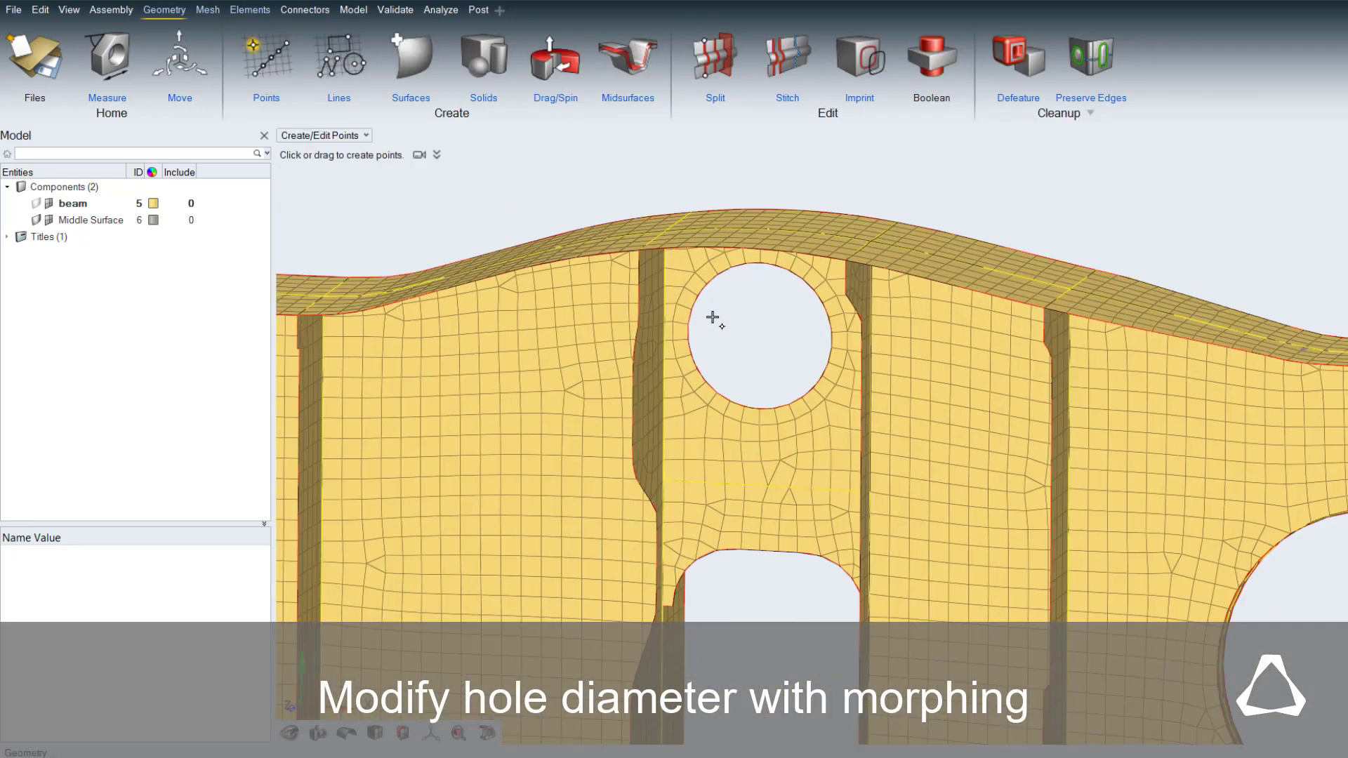
click(698, 300)
mouse_move(807, 330)
mouse_down()
mouse_move(831, 327)
mouse_move(761, 406)
mouse_up()
click(353, 70)
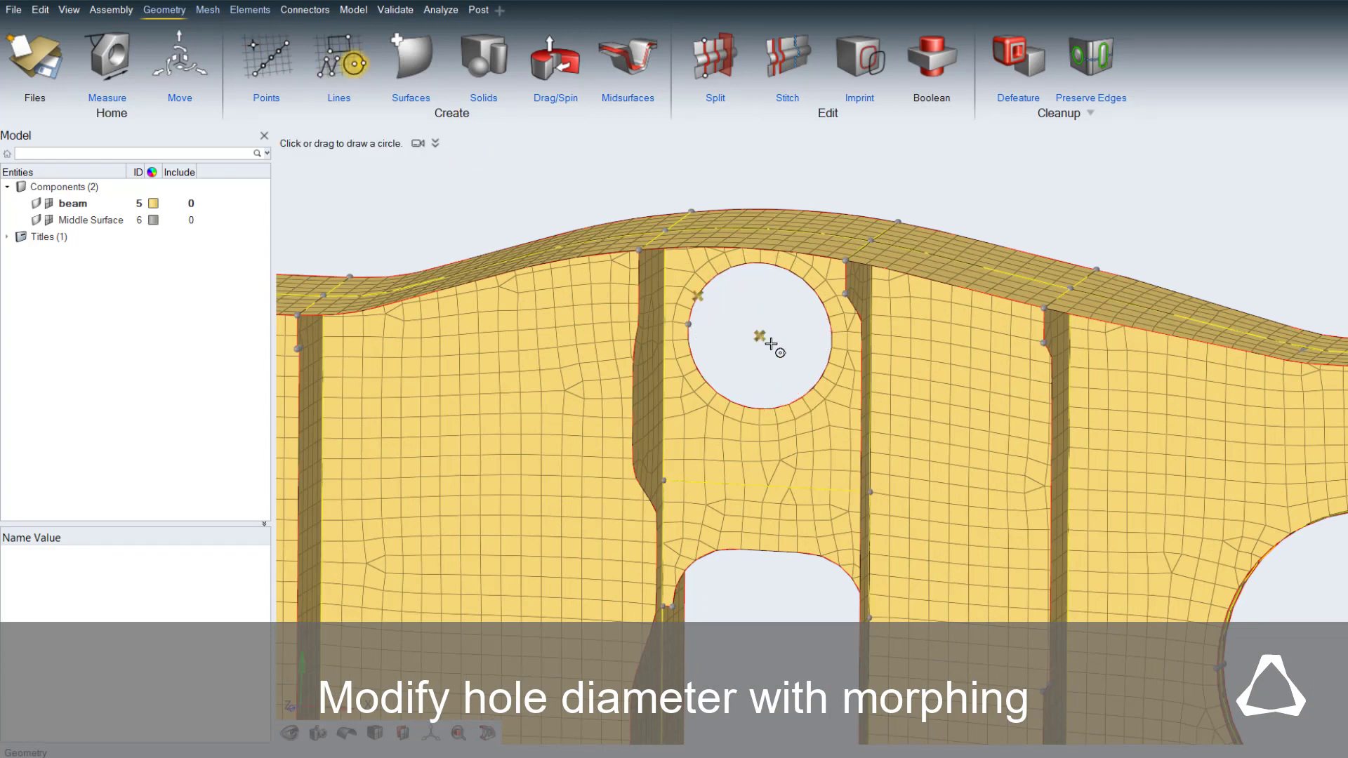
drag(761, 337, 800, 366)
text(15)
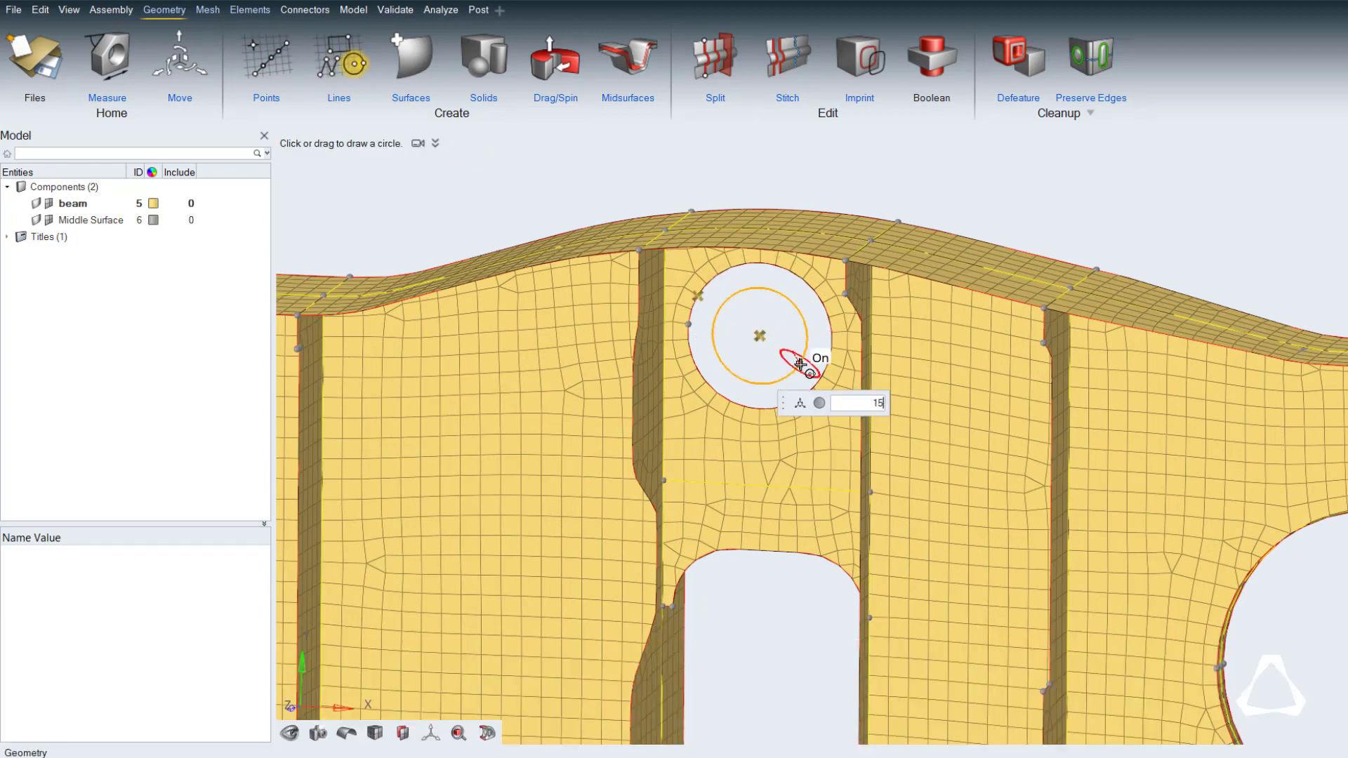
key(Return)
key(Escape)
- Morph the mesh edge of the upper round hole onto the new inner circle as target geometry, with automatic anchors
click(250, 11)
click(208, 12)
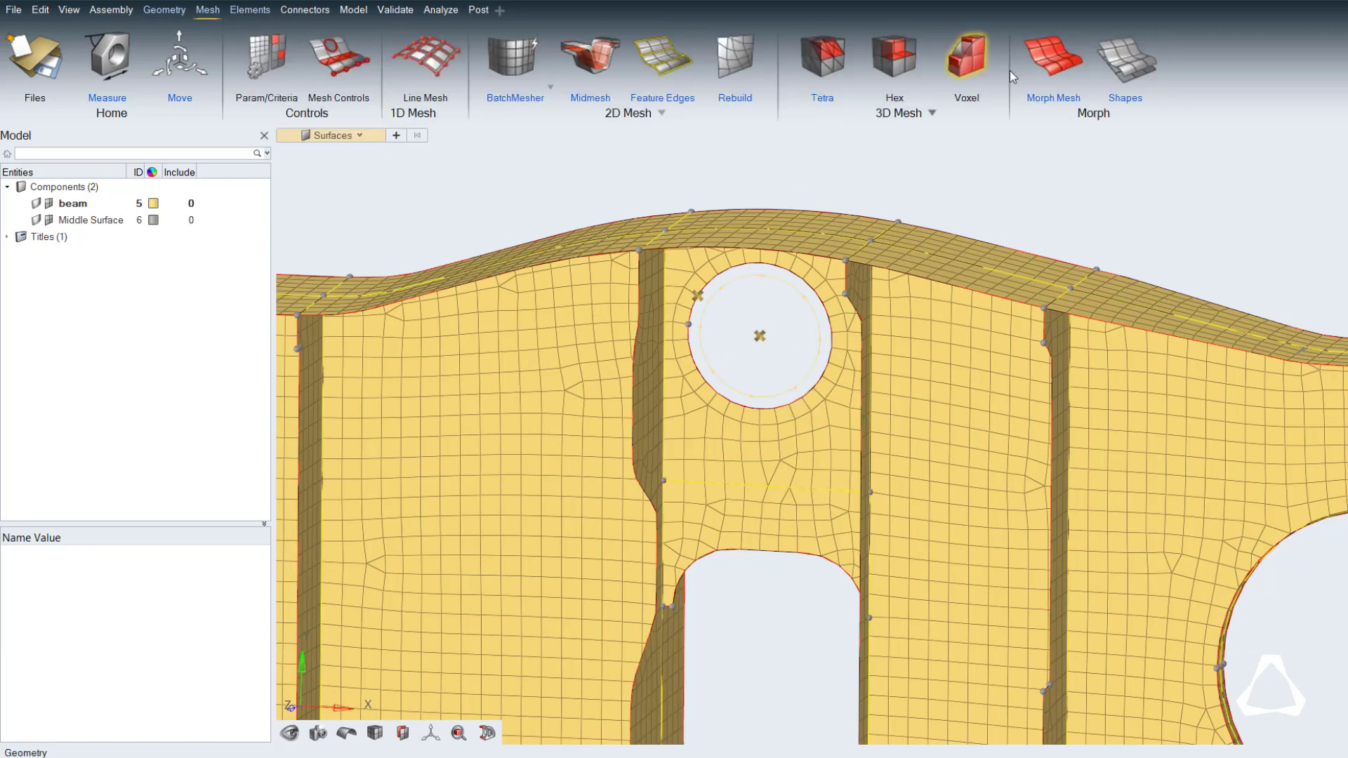
click(1069, 67)
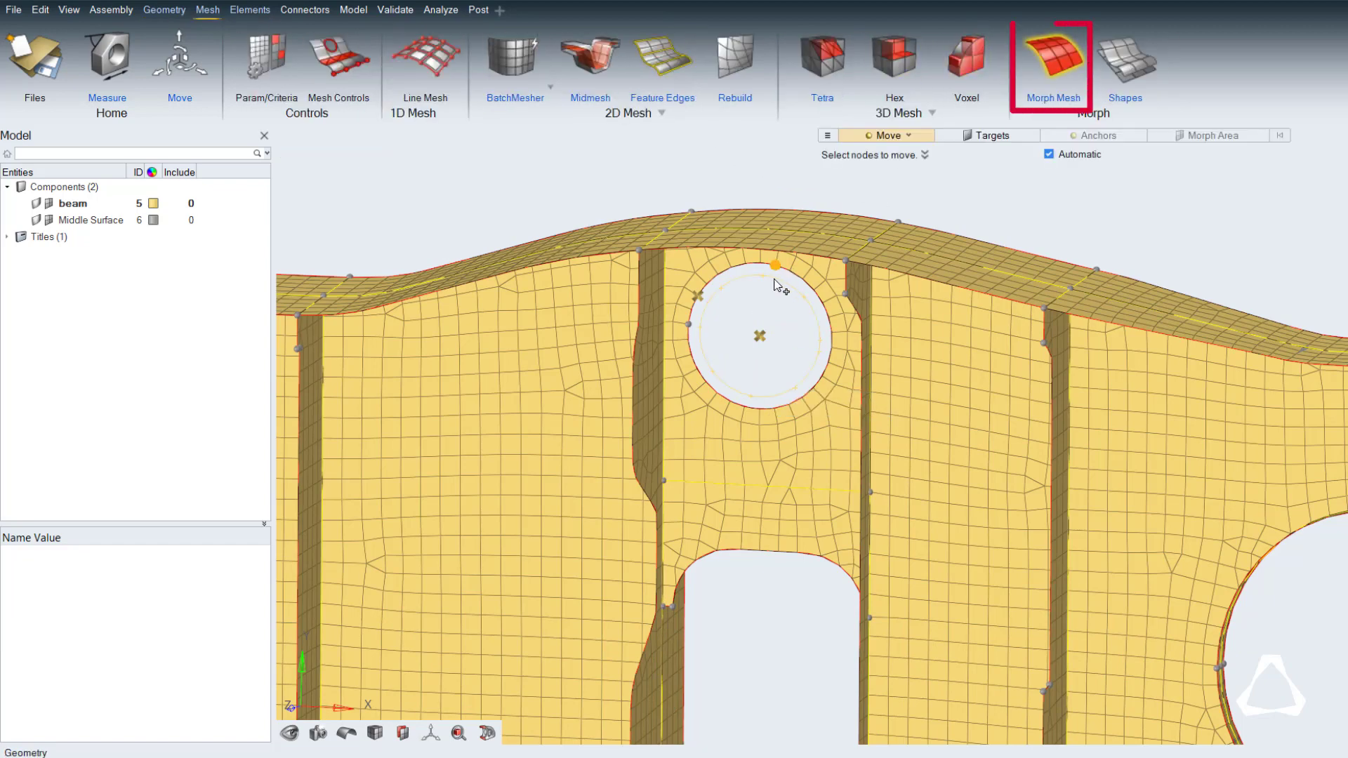
click(910, 133)
click(864, 185)
click(768, 264)
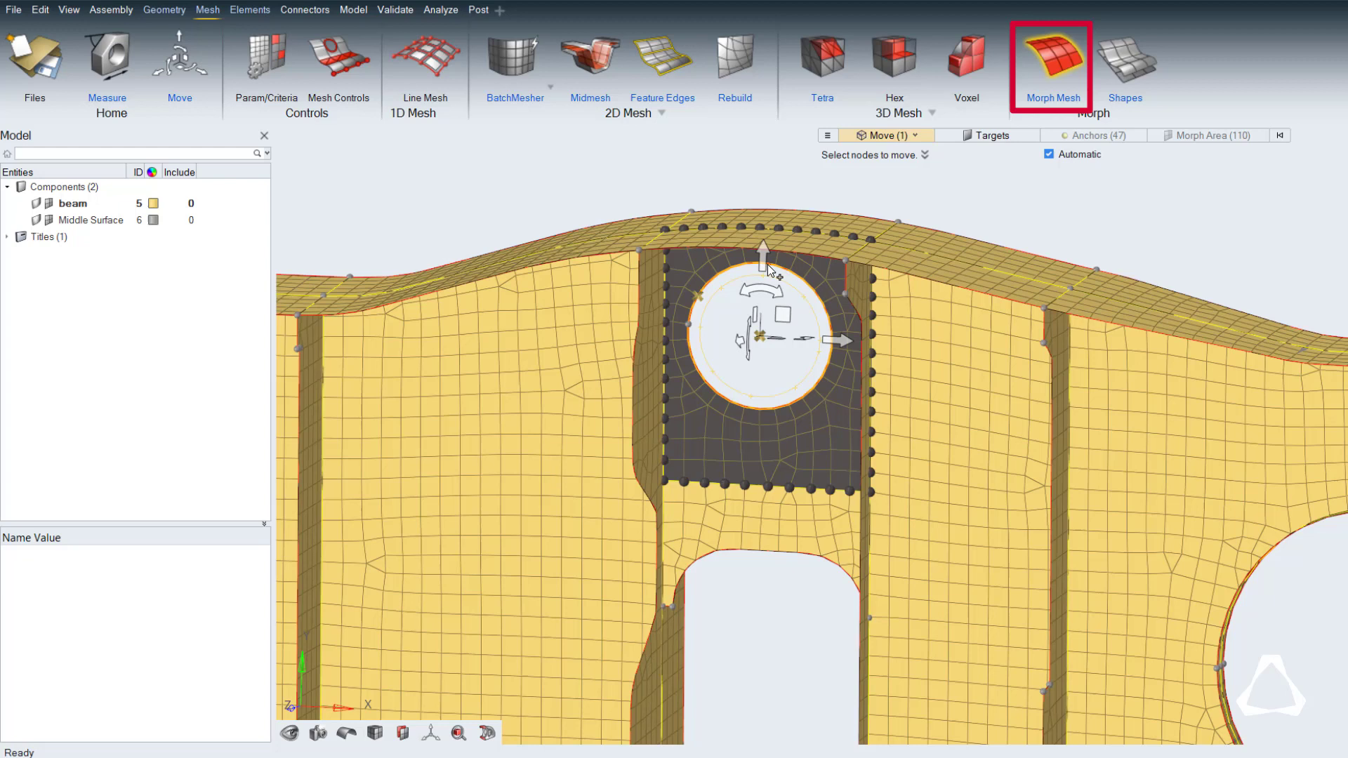
click(990, 135)
click(994, 138)
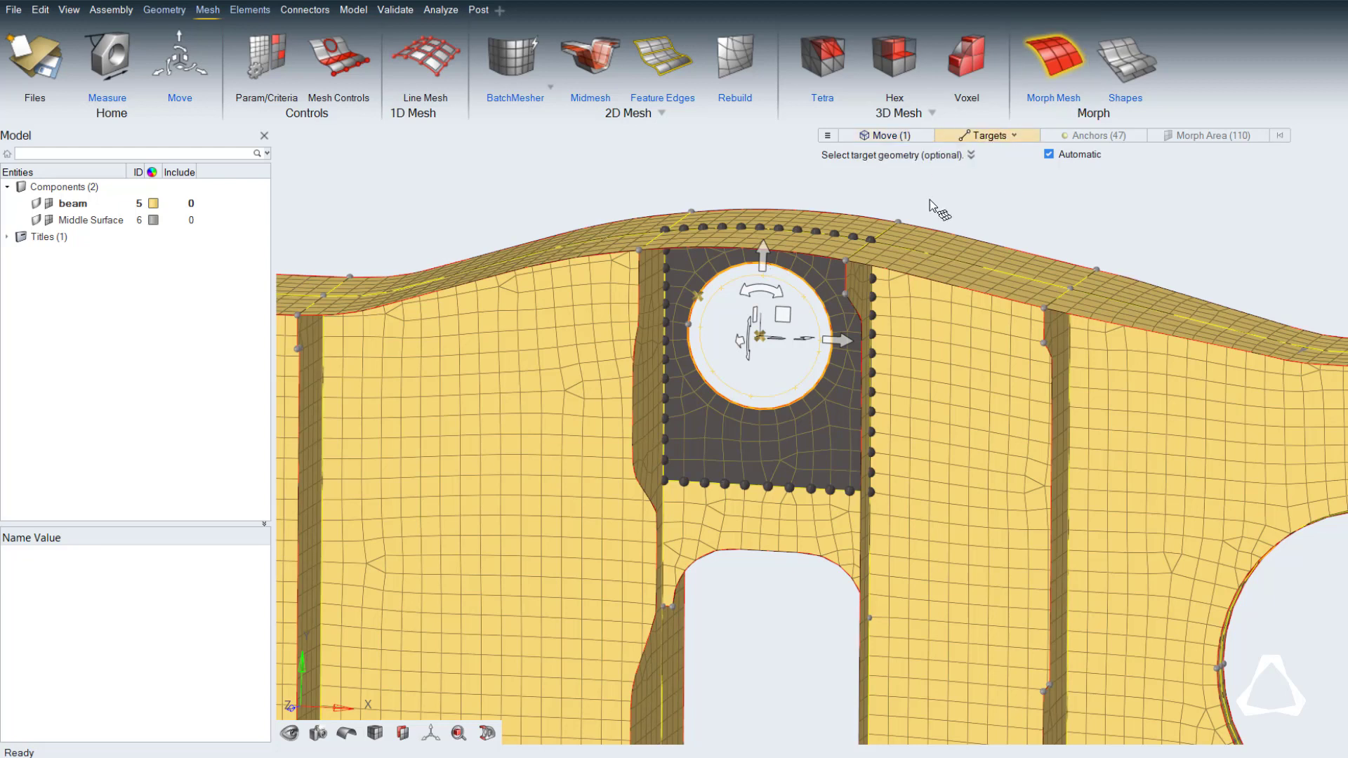
click(795, 289)
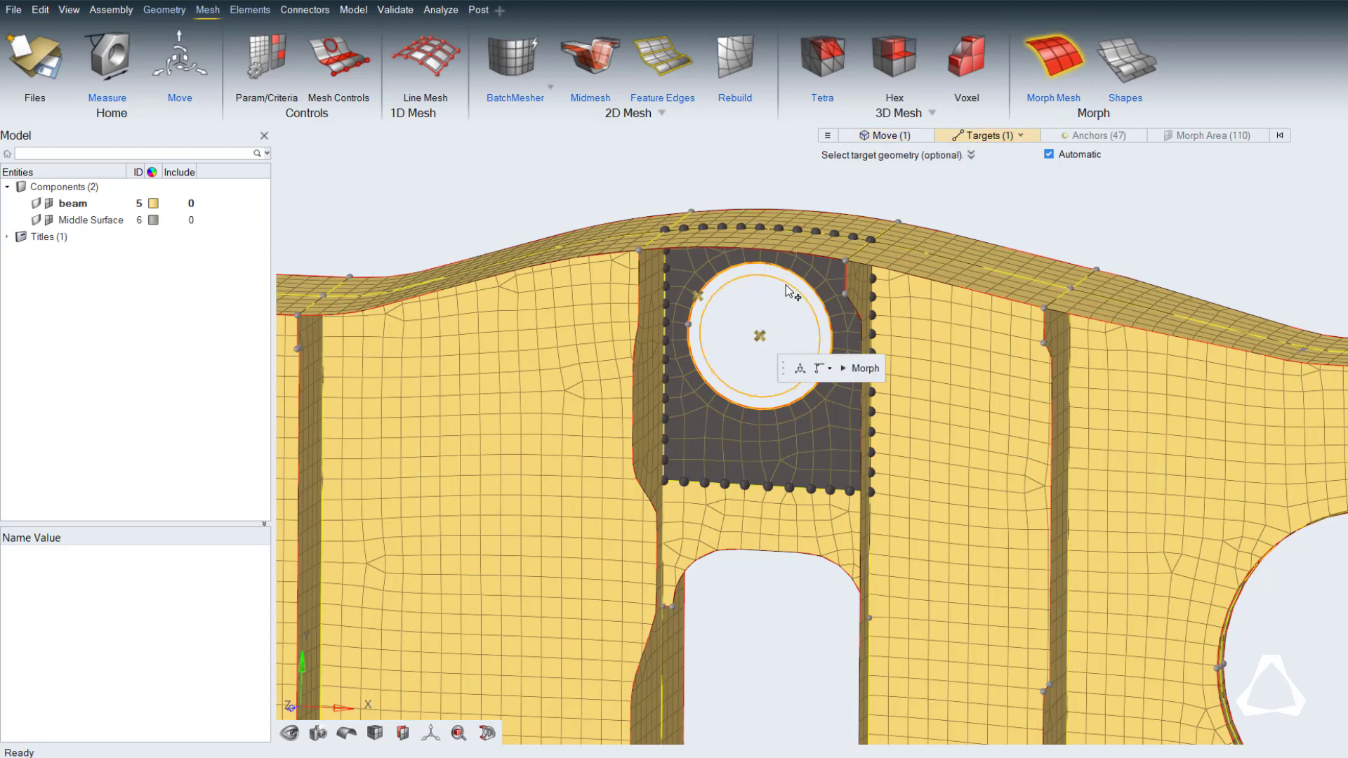
click(862, 369)
double_click(1119, 205)
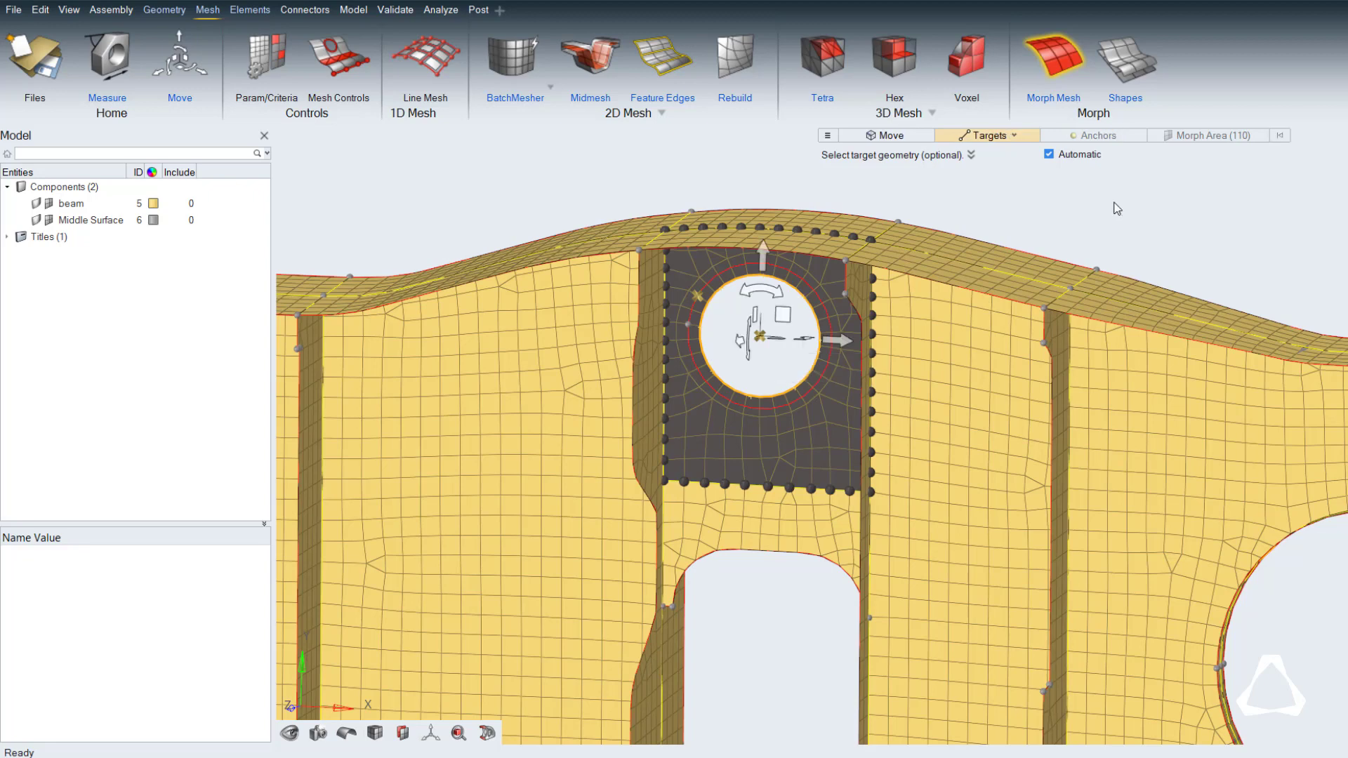
- Rebuild all elements on the web face surrounding the morphed hole
middle_drag(827, 392, 850, 384)
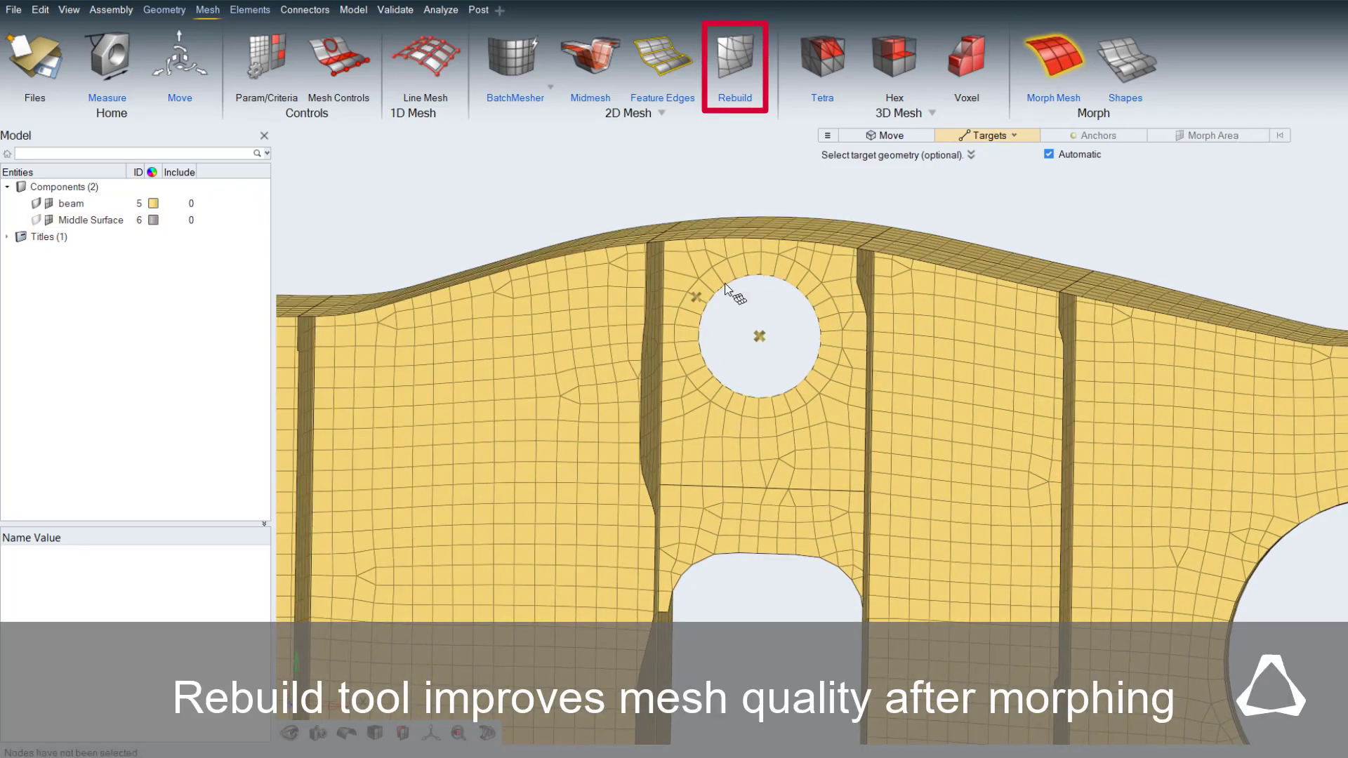
click(735, 59)
click(707, 268)
right_click(709, 271)
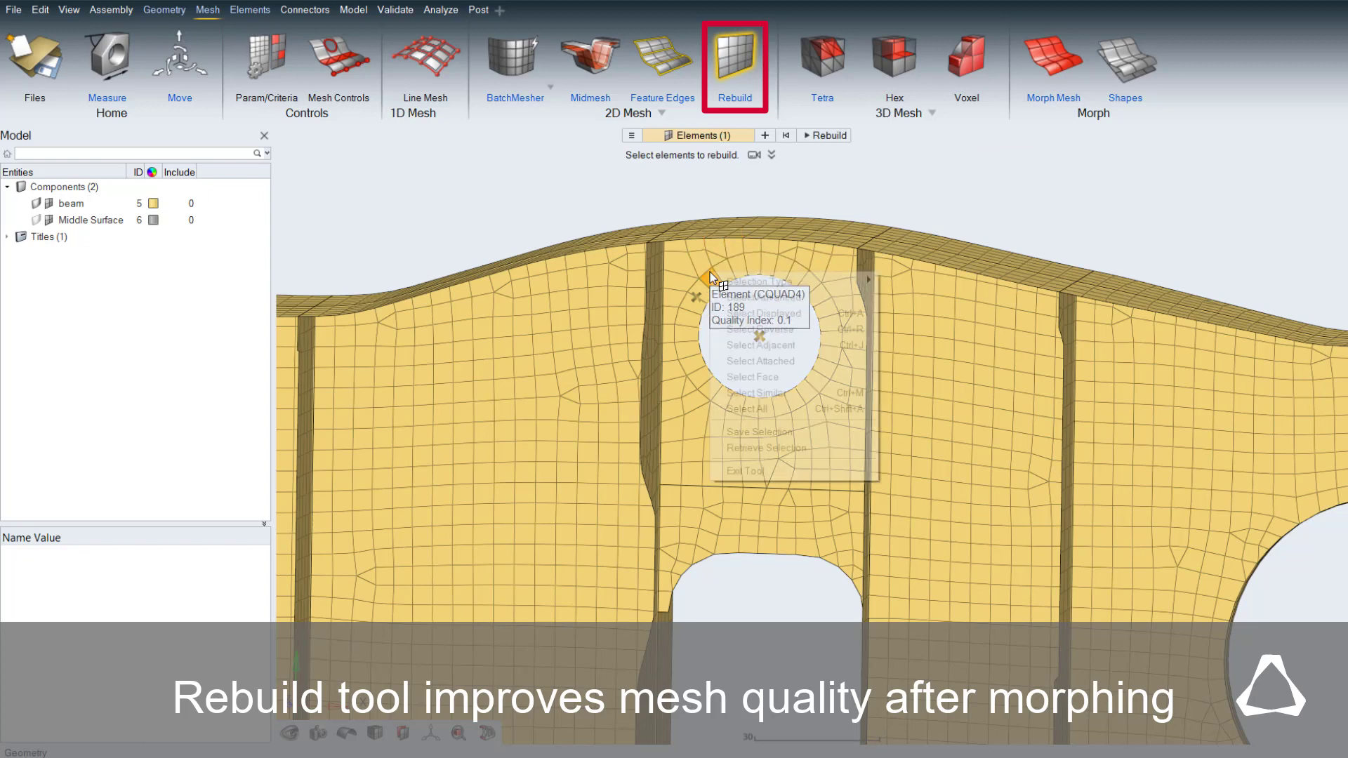
click(753, 377)
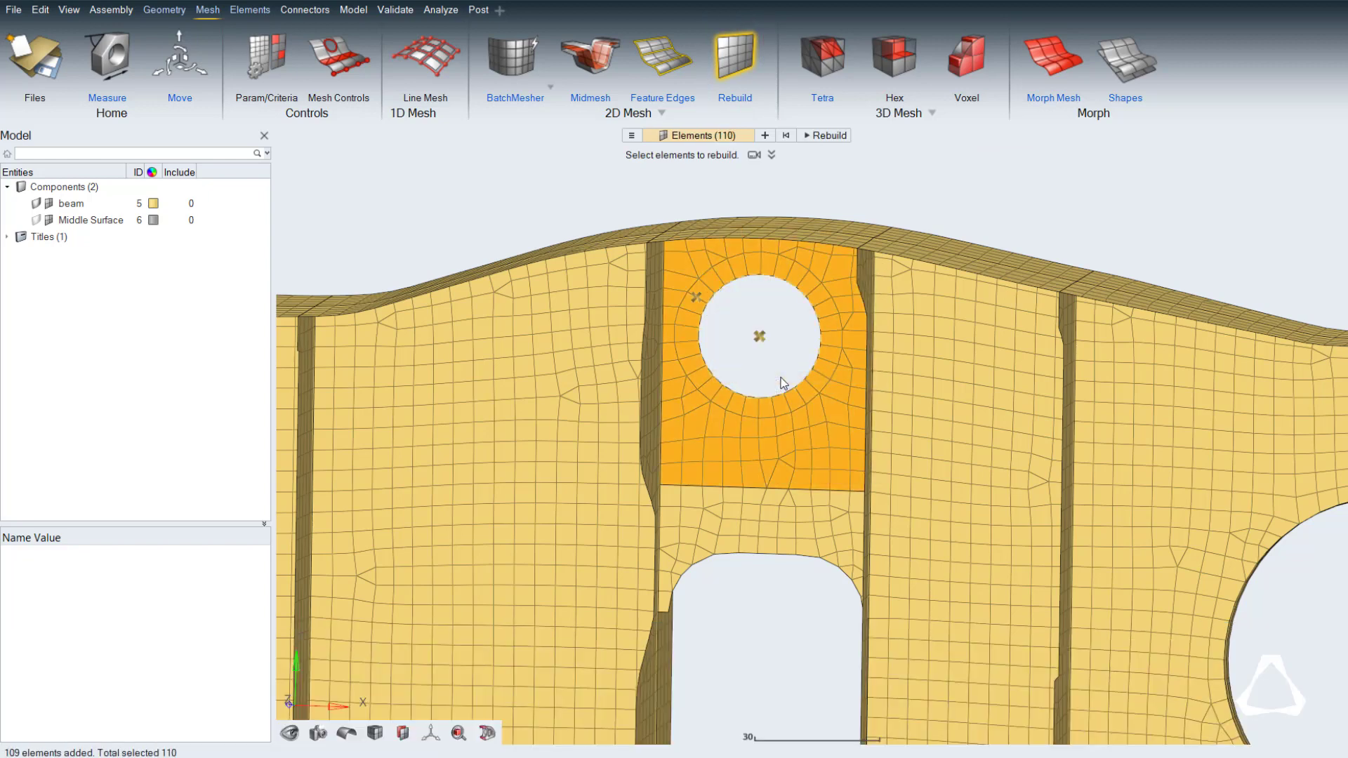
click(833, 135)
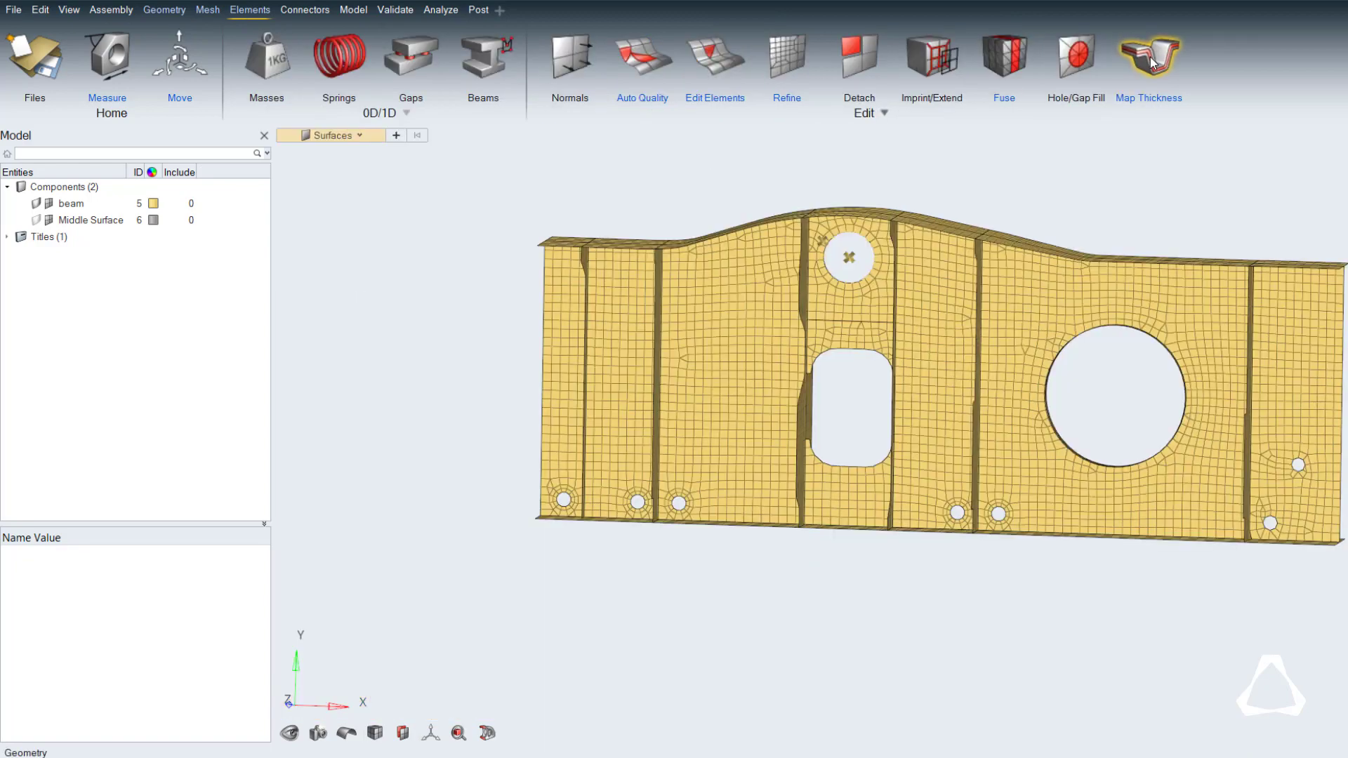
- Map the original beam solid's thickness to all displayed elements and review the mesh through the range of thickness values
click(1148, 60)
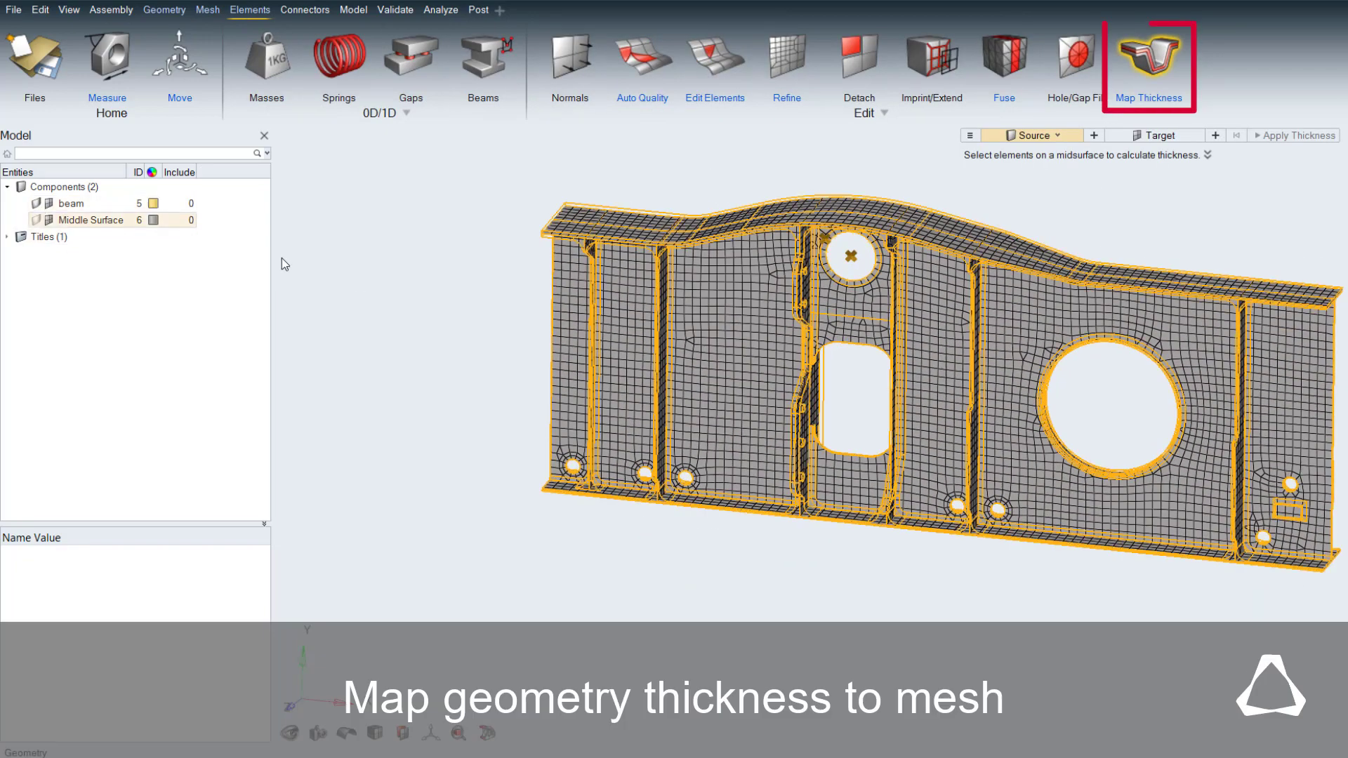
click(904, 237)
click(1151, 137)
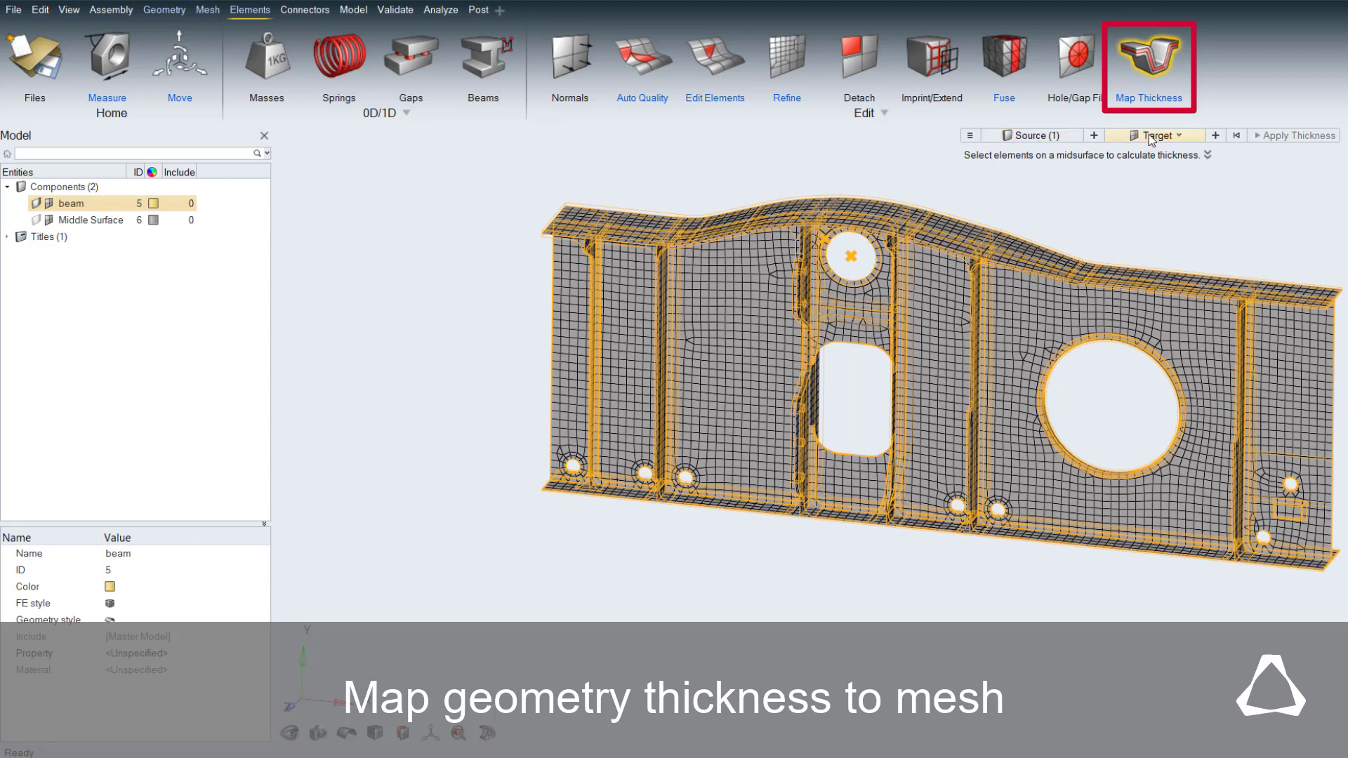
key(ctrl+d)
click(1267, 141)
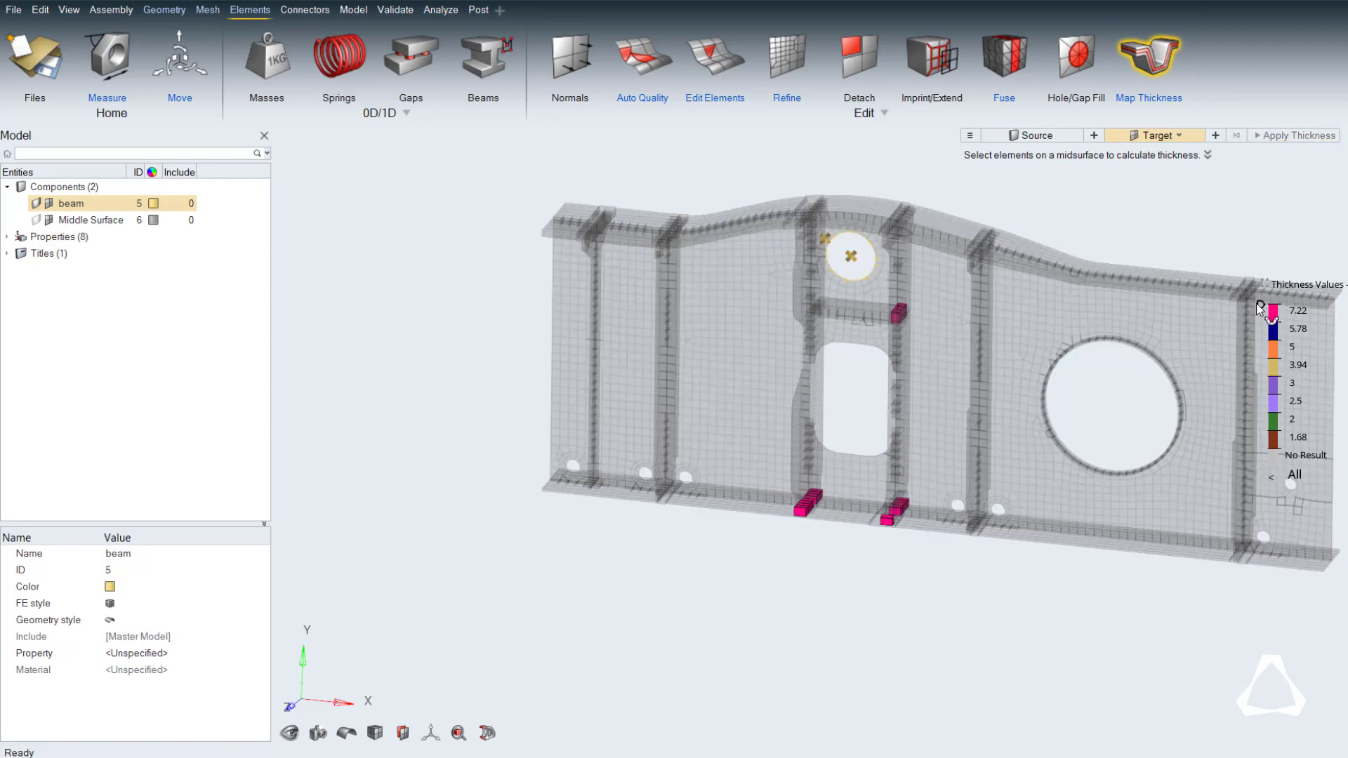
drag(1258, 305, 1260, 445)
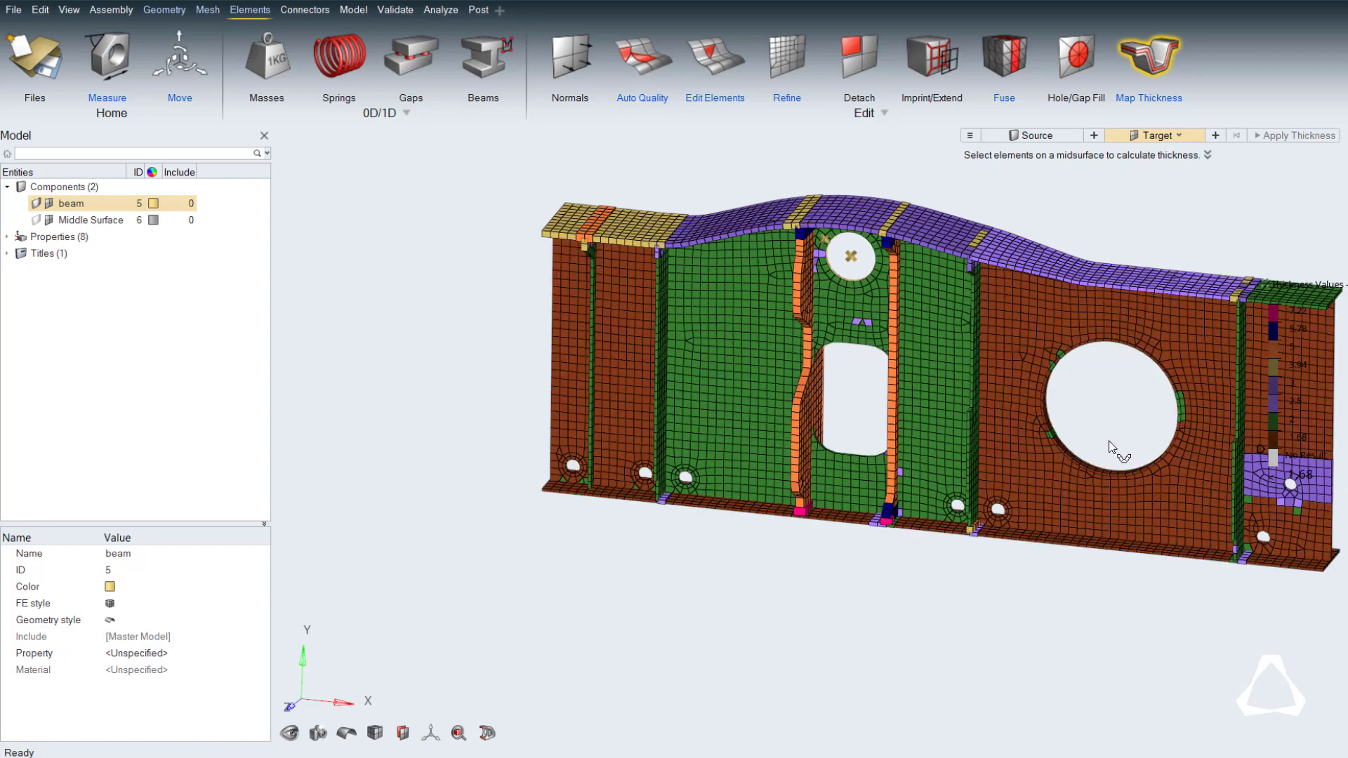
middle_drag(1107, 449, 871, 442)
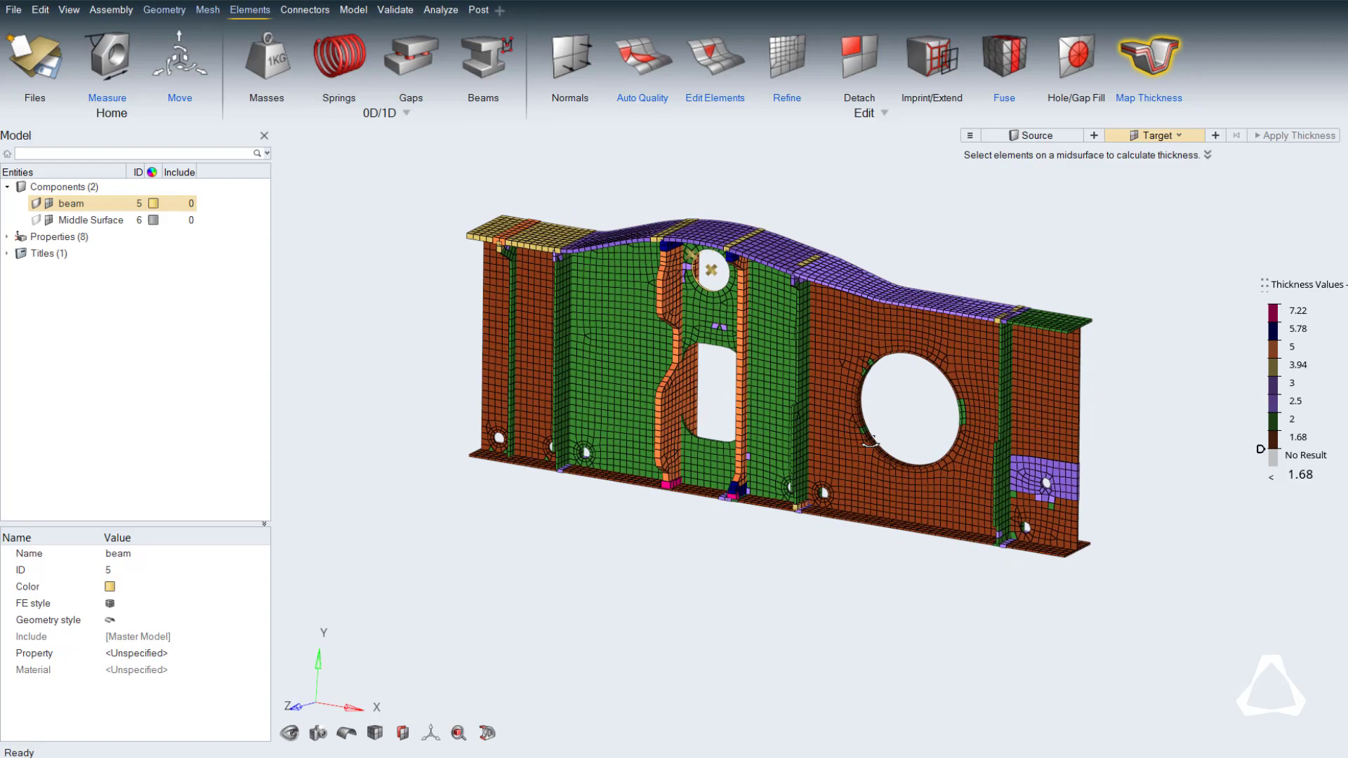